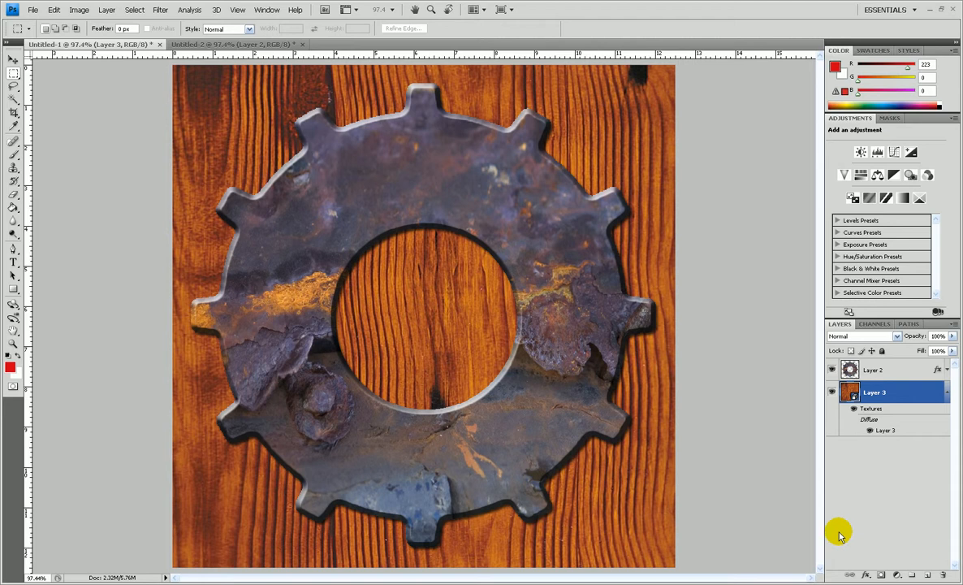
In the Untitled-2 document, duplicate the vertical bar on Layer 2 and rotate the copy 30° clockwise about its centre
{"action": "left_click", "coordinate": [273, 45]}
{"action": "left_click", "coordinate": [879, 375]}
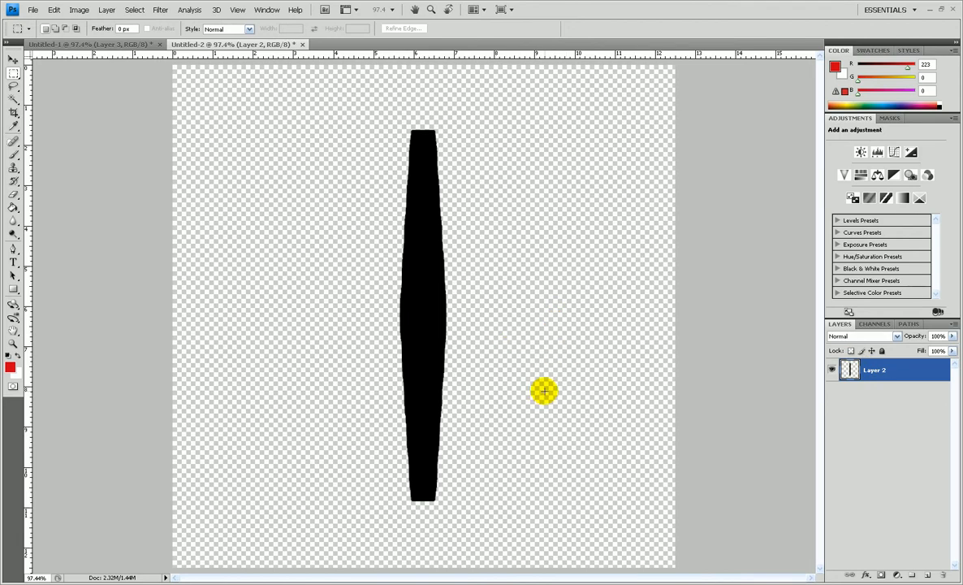
{"action": "left_click_drag", "start_coordinate": [847, 371], "coordinate": [927, 573]}
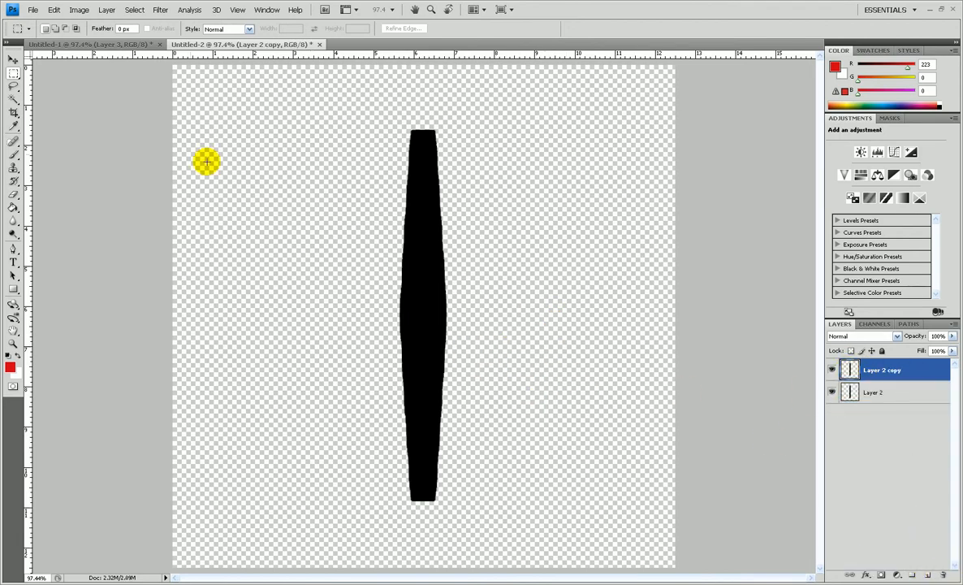
{"action": "left_click", "coordinate": [50, 8]}
{"action": "mouse_move", "coordinate": [127, 207]}
{"action": "left_click", "coordinate": [208, 229]}
{"action": "left_click_drag", "start_coordinate": [490, 129], "coordinate": [540, 205]}
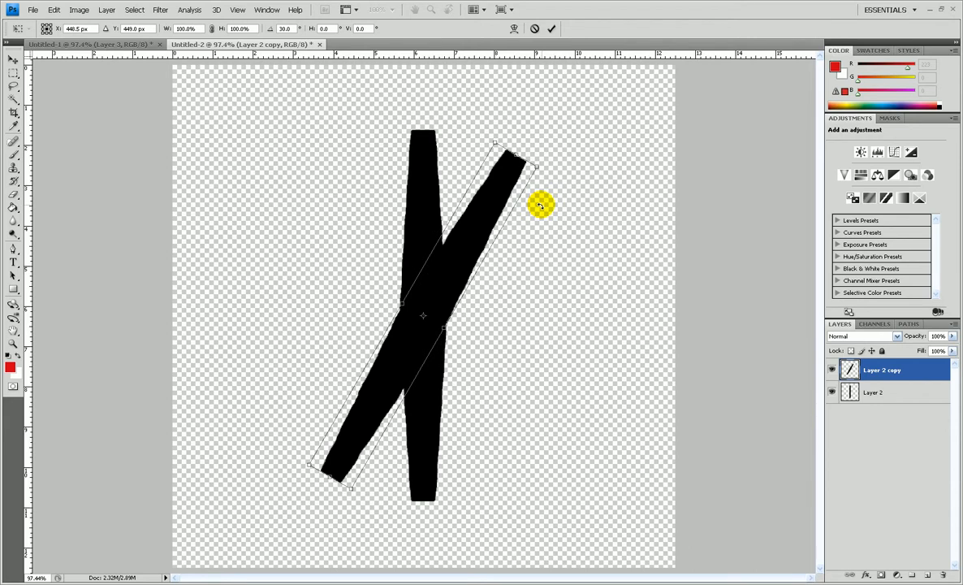
{"action": "key", "text": "Return"}
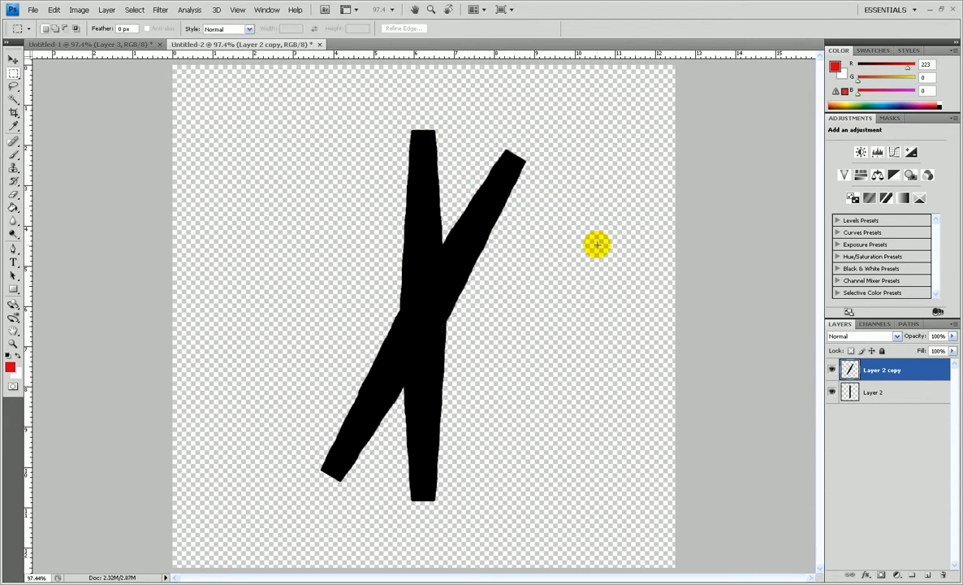
Duplicate the tilted bar of Layer 2 copy and rotate the duplicate a further 30° clockwise
{"action": "left_click_drag", "start_coordinate": [861, 372], "coordinate": [926, 571]}
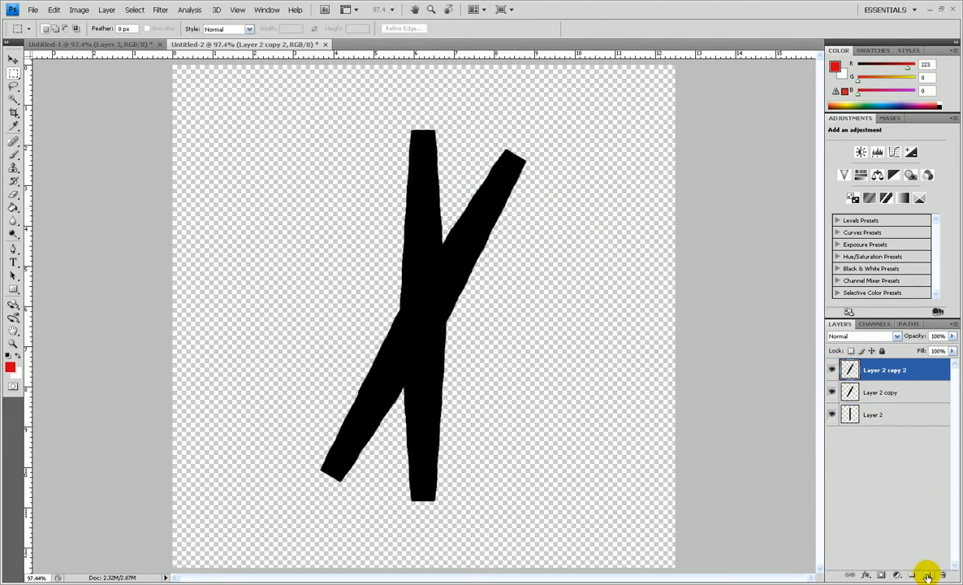
{"action": "left_click", "coordinate": [53, 10]}
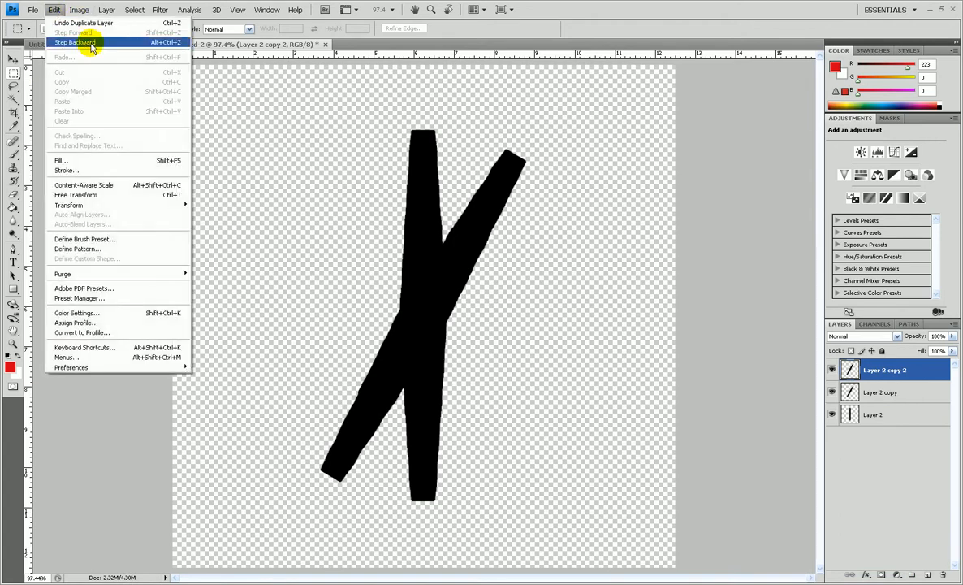
{"action": "left_click", "coordinate": [97, 194]}
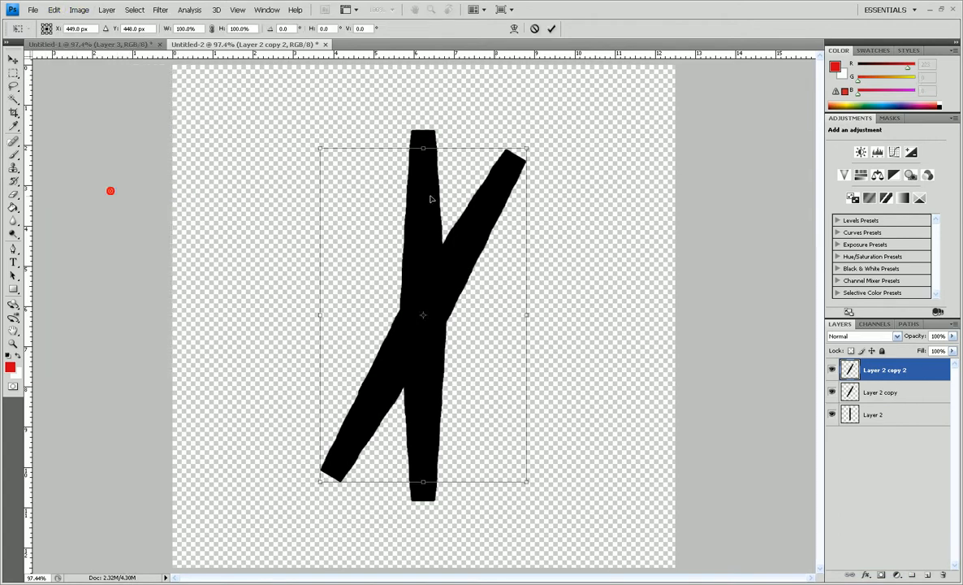
{"action": "left_click_drag", "start_coordinate": [593, 197], "coordinate": [605, 228]}
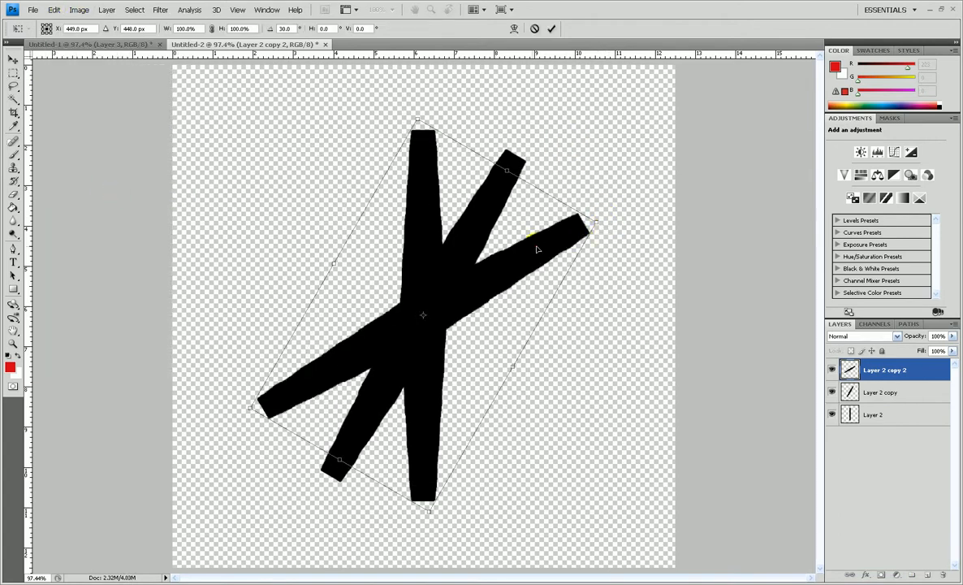
{"action": "key", "text": "Return"}
Duplicate the topmost bar layer and rotate the new bar 30° clockwise so that it lies horizontal
{"action": "left_click_drag", "start_coordinate": [851, 370], "coordinate": [927, 574]}
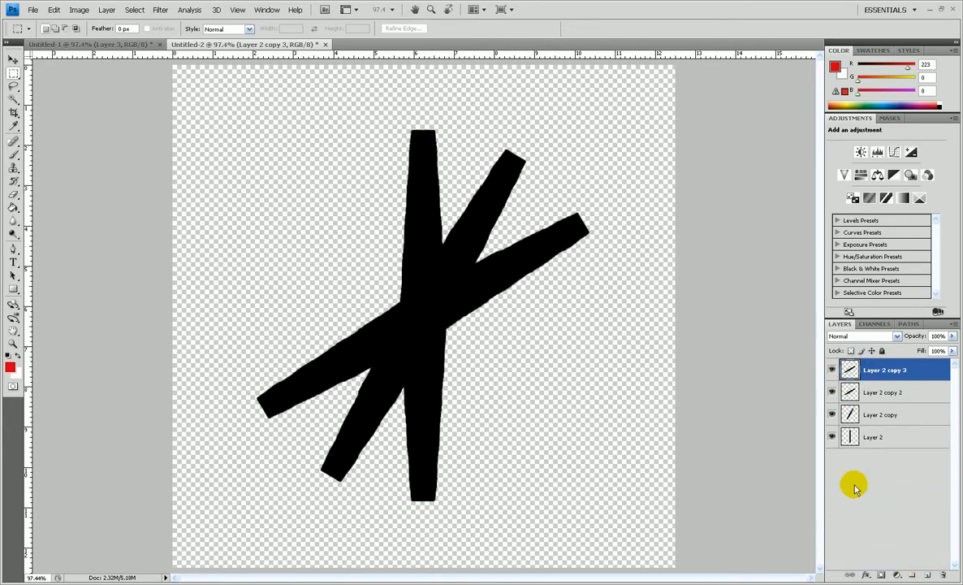
{"action": "left_click", "coordinate": [53, 9]}
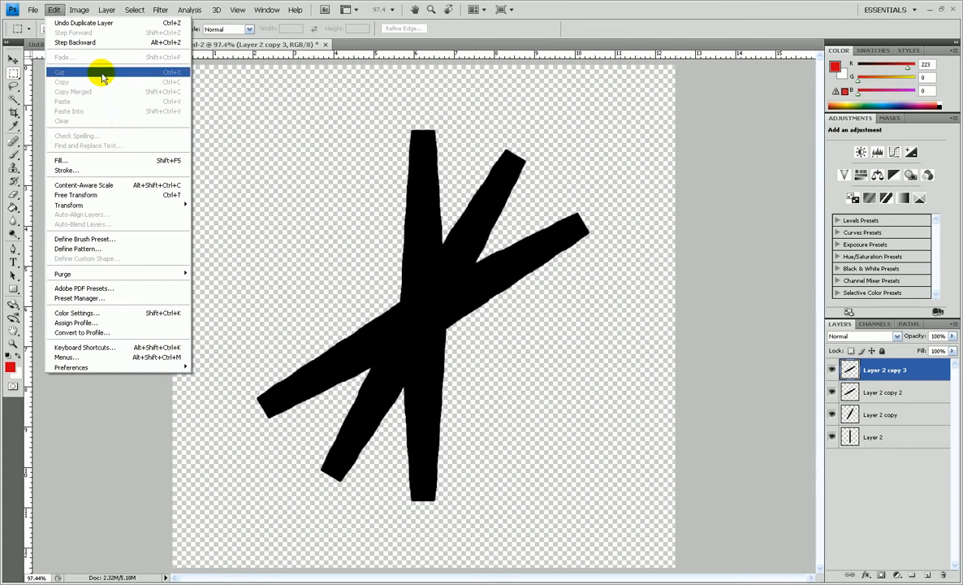
{"action": "left_click", "coordinate": [113, 195]}
{"action": "left_click_drag", "start_coordinate": [635, 252], "coordinate": [638, 307]}
{"action": "double_click", "coordinate": [473, 276]}
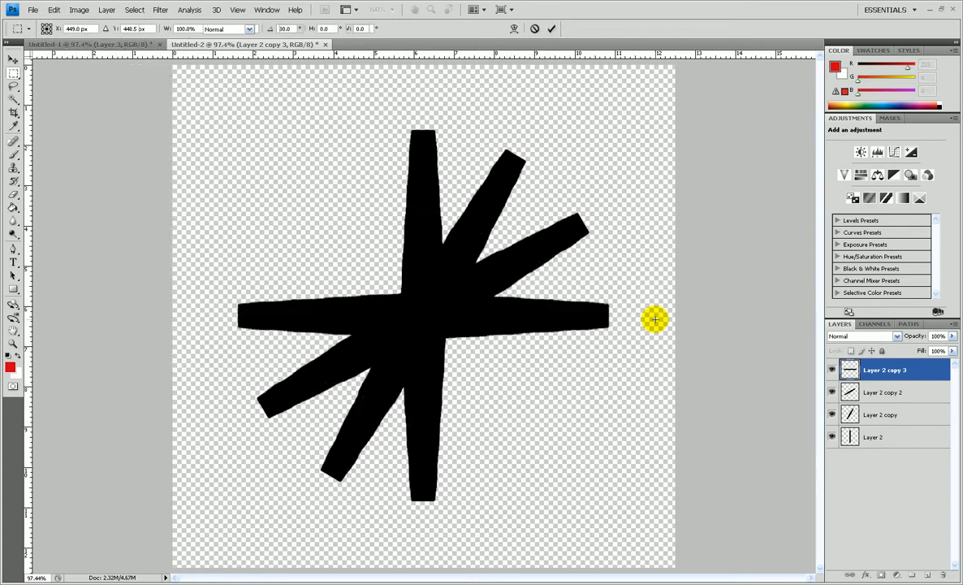
Duplicate the horizontal bar layer and rotate the copy 30° clockwise, sloping down to the right
{"action": "left_click_drag", "start_coordinate": [880, 370], "coordinate": [927, 575]}
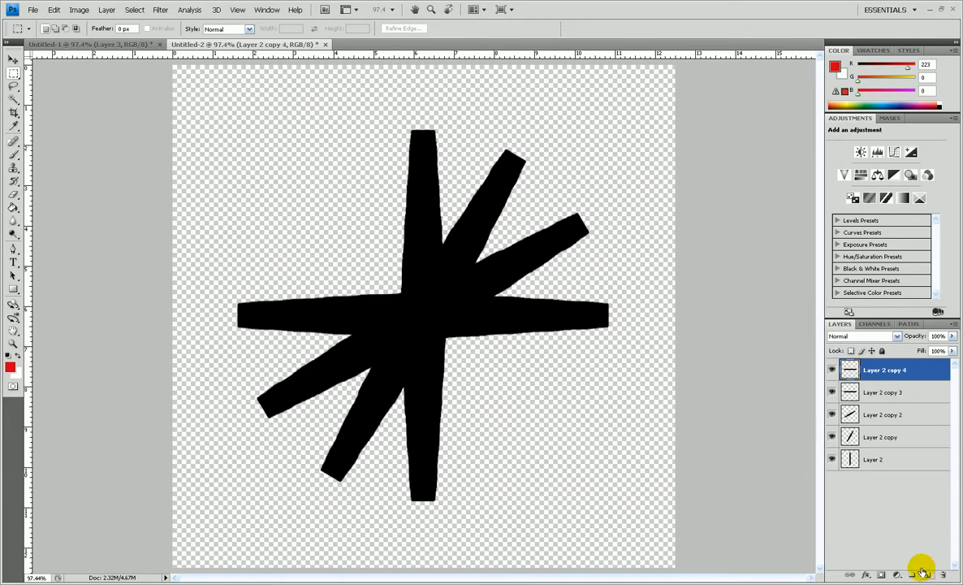
{"action": "left_click", "coordinate": [54, 10]}
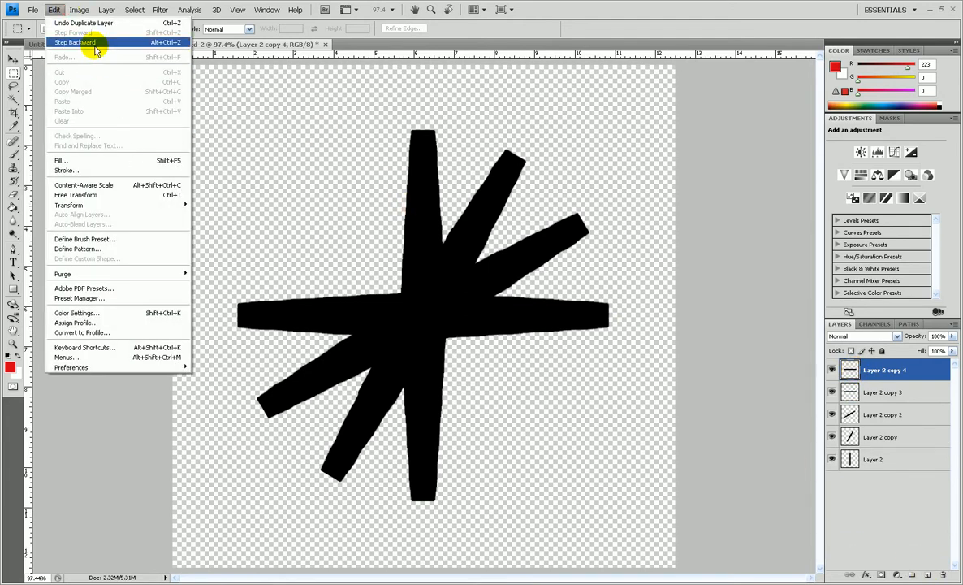
{"action": "left_click", "coordinate": [122, 195]}
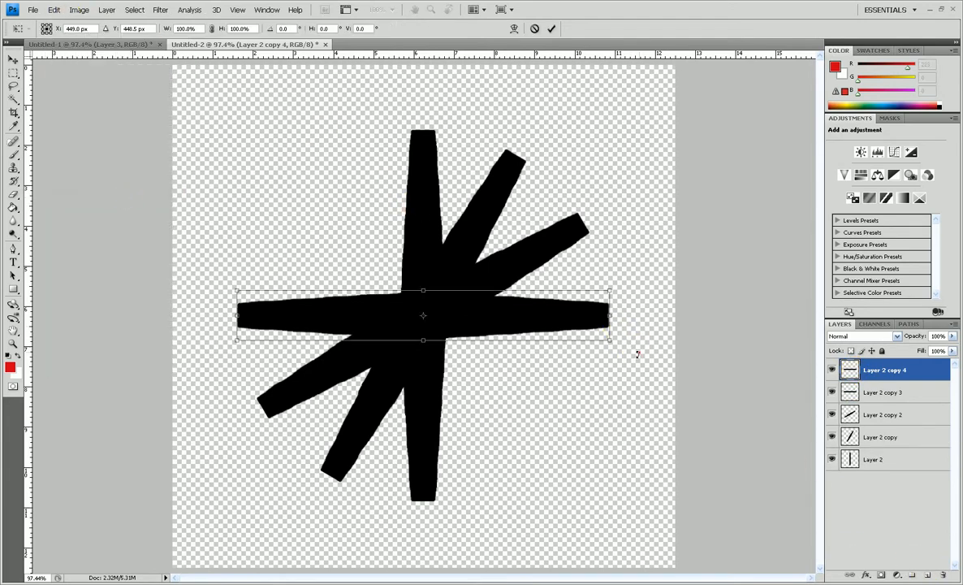
{"action": "left_click_drag", "start_coordinate": [596, 412], "coordinate": [576, 438]}
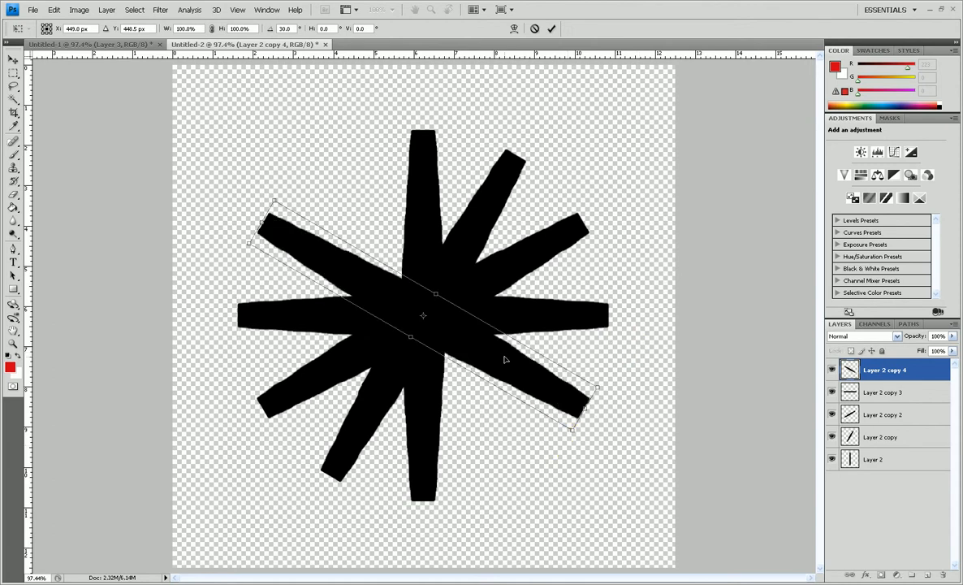
{"action": "key", "text": "Return"}
Duplicate the bar of Layer 2 copy 4 and rotate it 30° clockwise to complete the twelve-pointed star
{"action": "left_click_drag", "start_coordinate": [850, 370], "coordinate": [930, 575]}
{"action": "left_click", "coordinate": [53, 9]}
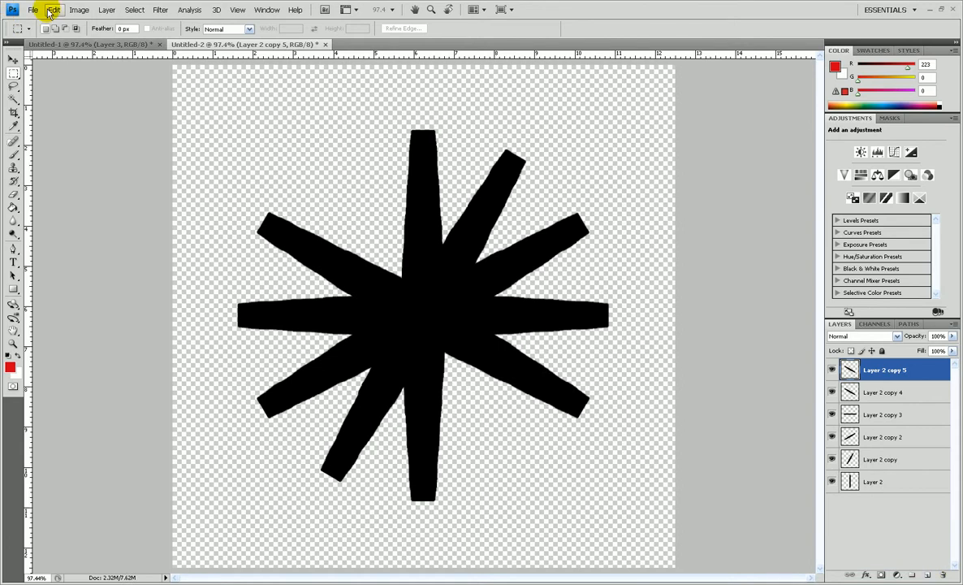
{"action": "left_click", "coordinate": [75, 194]}
{"action": "left_click_drag", "start_coordinate": [614, 455], "coordinate": [530, 493]}
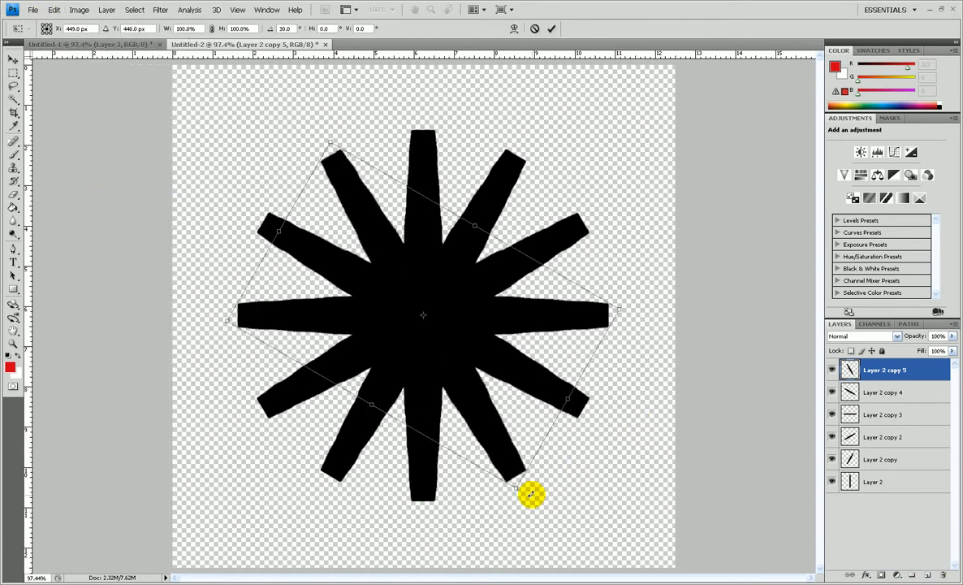
{"action": "double_click", "coordinate": [488, 351]}
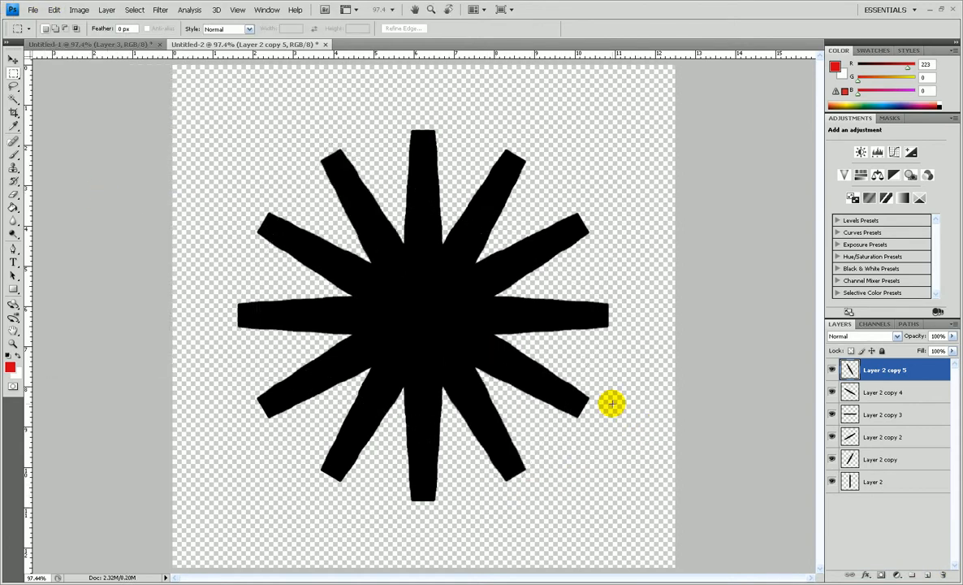
Add a new empty layer above the bars, choose the Elliptical Marquee tool and set the foreground colour to black
{"action": "left_click", "coordinate": [927, 575]}
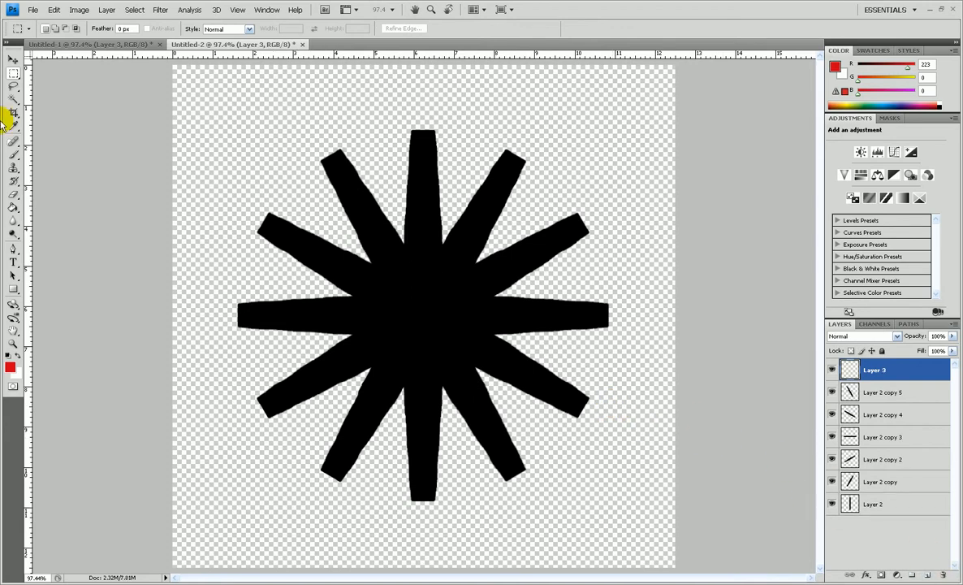
{"action": "left_click", "coordinate": [13, 73]}
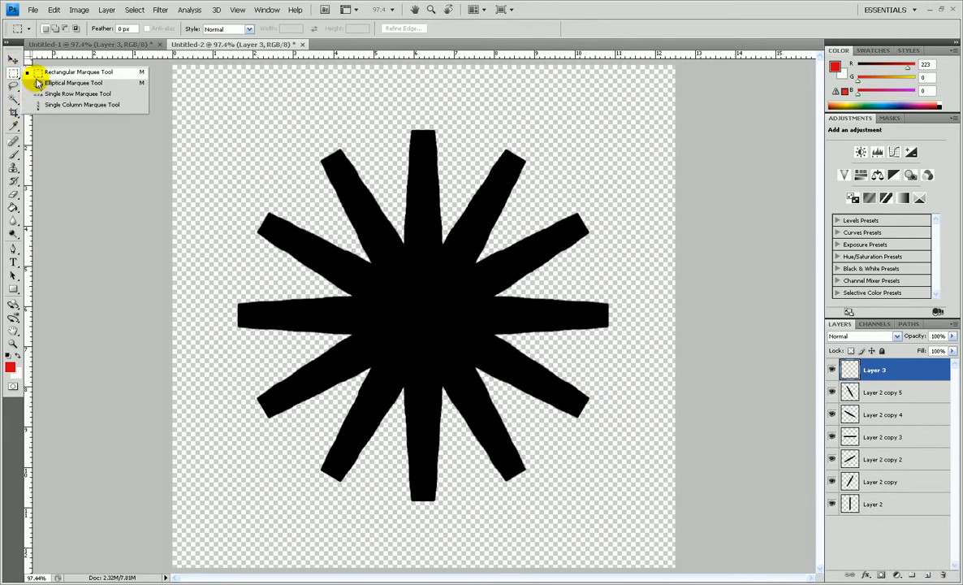
{"action": "left_click", "coordinate": [37, 83]}
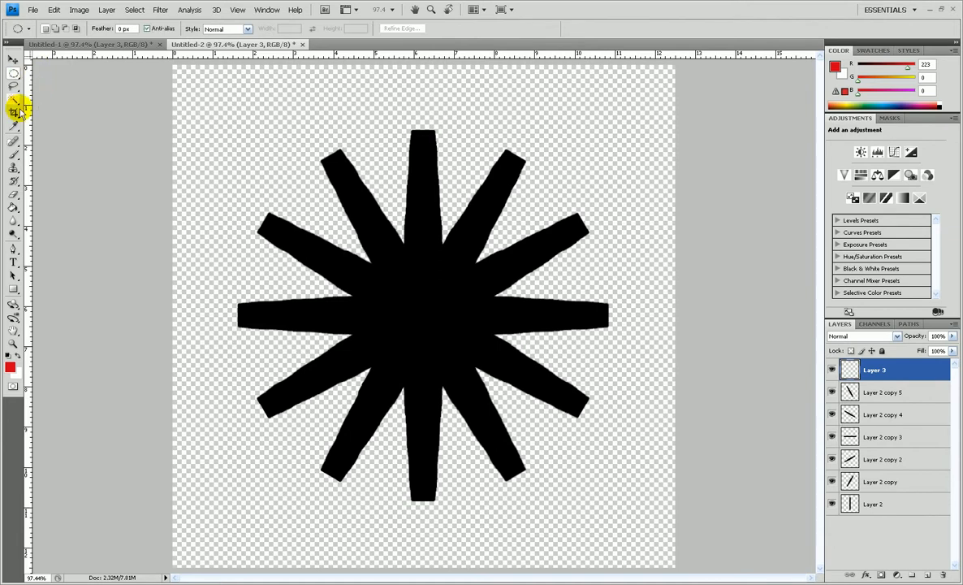
{"action": "left_click", "coordinate": [10, 364]}
{"action": "type", "text": "0"}
{"action": "left_click", "coordinate": [852, 294]}
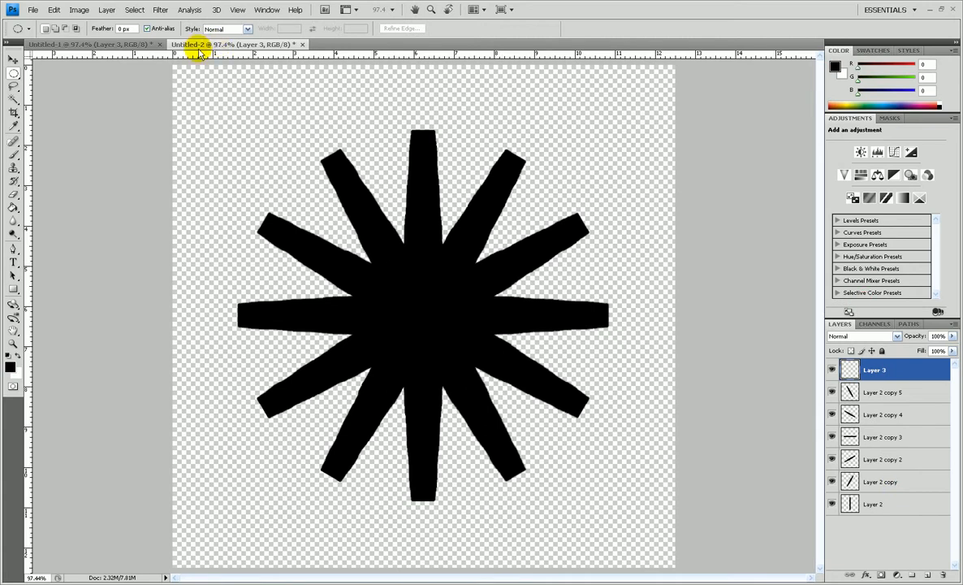
Select a circle spanning the full canvas, fill it with black on the new layer, and deselect
{"action": "left_click_drag", "start_coordinate": [431, 297], "coordinate": [679, 566]}
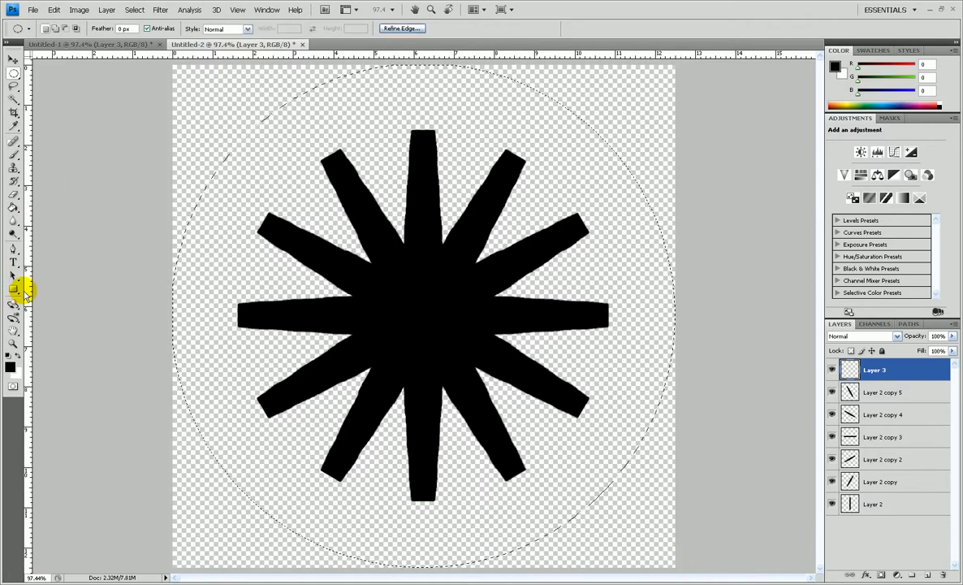
{"action": "left_click", "coordinate": [13, 206]}
{"action": "left_click", "coordinate": [436, 326]}
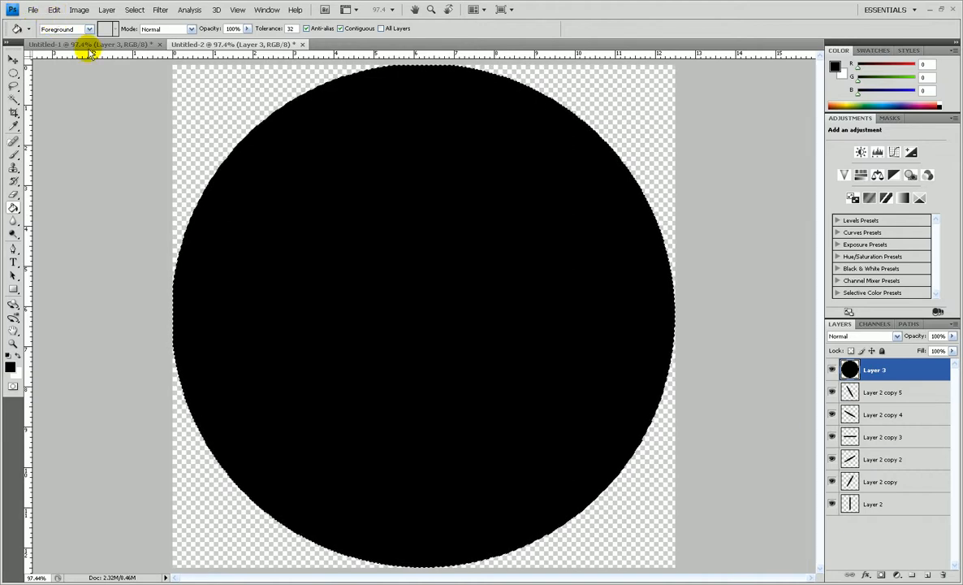
{"action": "key", "text": "ctrl+d"}
Scale the black circle proportionally to about 69.1% and centre it on the star so only the bar tips protrude as teeth
{"action": "left_click", "coordinate": [55, 10]}
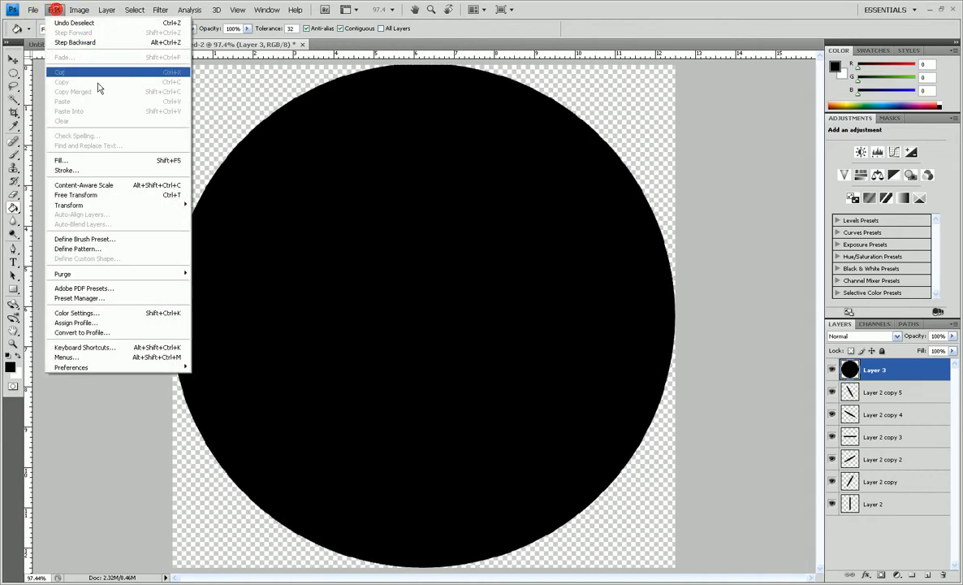
{"action": "left_click", "coordinate": [111, 196]}
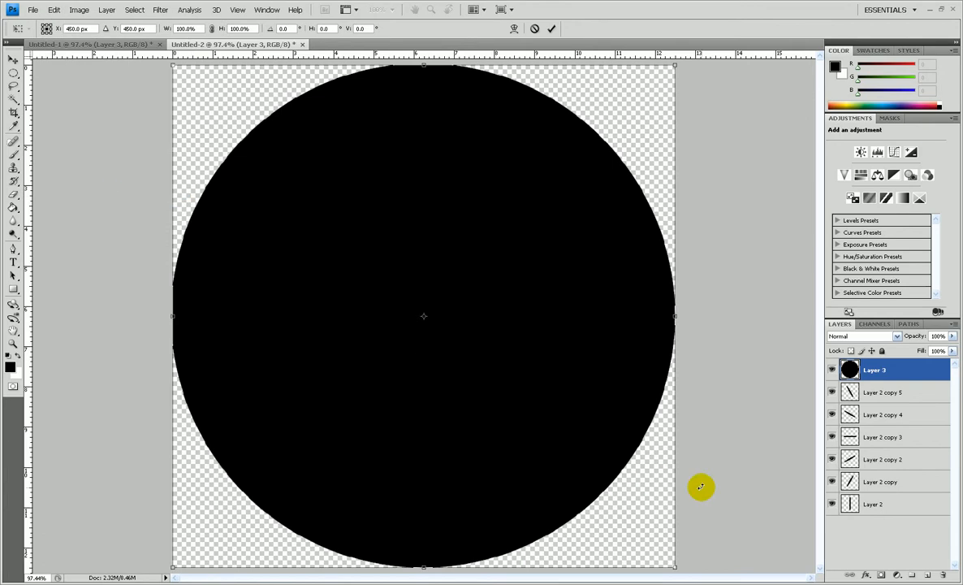
{"action": "left_click_drag", "start_coordinate": [676, 567], "coordinate": [599, 488]}
{"action": "mouse_move", "coordinate": [264, 148]}
{"action": "left_mouse_down"}
{"action": "mouse_move", "coordinate": [293, 166]}
{"action": "mouse_move", "coordinate": [264, 134]}
{"action": "left_mouse_up"}
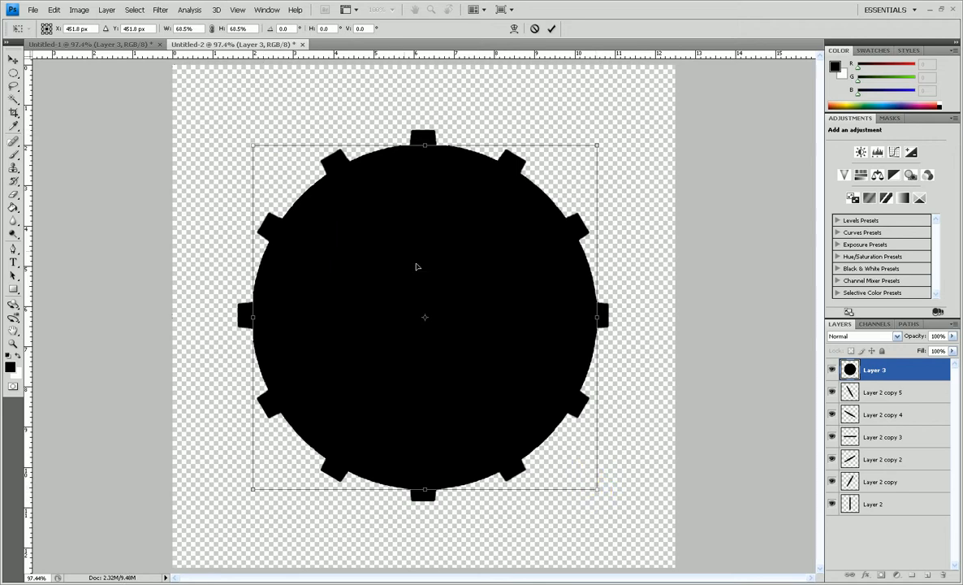
{"action": "left_click_drag", "start_coordinate": [250, 146], "coordinate": [245, 143]}
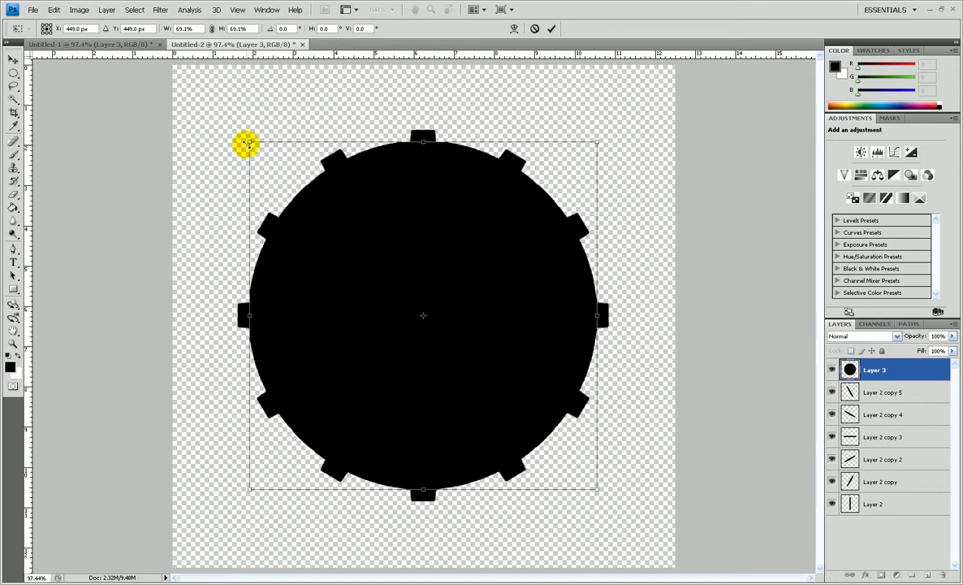
{"action": "double_click", "coordinate": [469, 268]}
{"action": "key", "text": "g"}
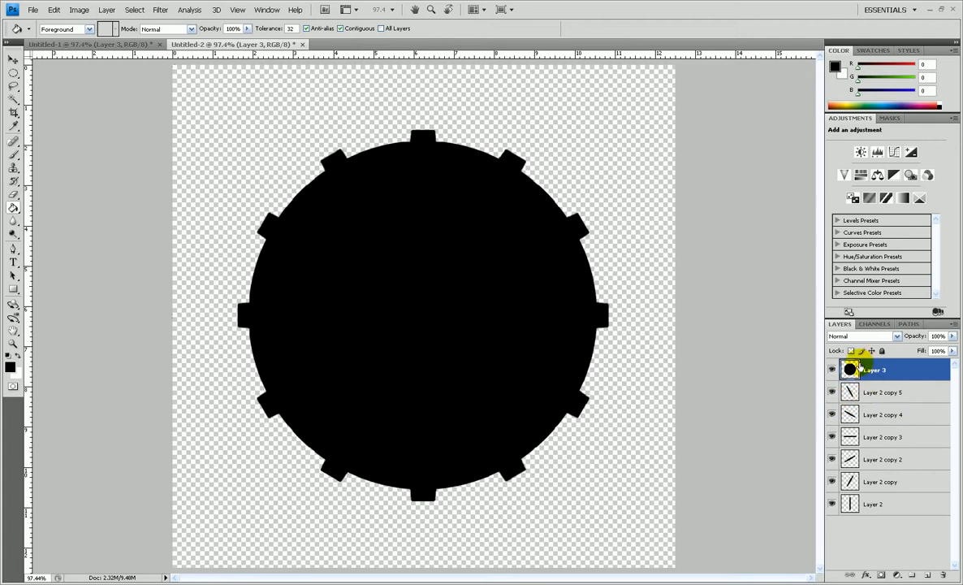
Put the circle and all the bar layers into a new group and merge the group into a single layer
{"action": "left_click", "coordinate": [912, 574]}
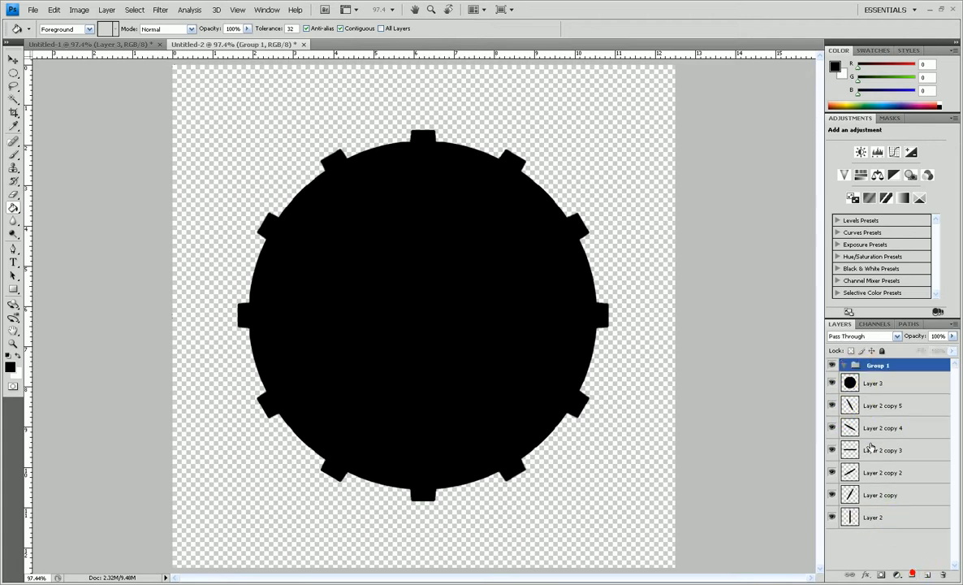
{"action": "left_click", "coordinate": [855, 387]}
{"action": "left_click", "coordinate": [873, 521], "text": "shift"}
{"action": "left_click_drag", "start_coordinate": [863, 384], "coordinate": [864, 366]}
{"action": "left_click", "coordinate": [845, 366]}
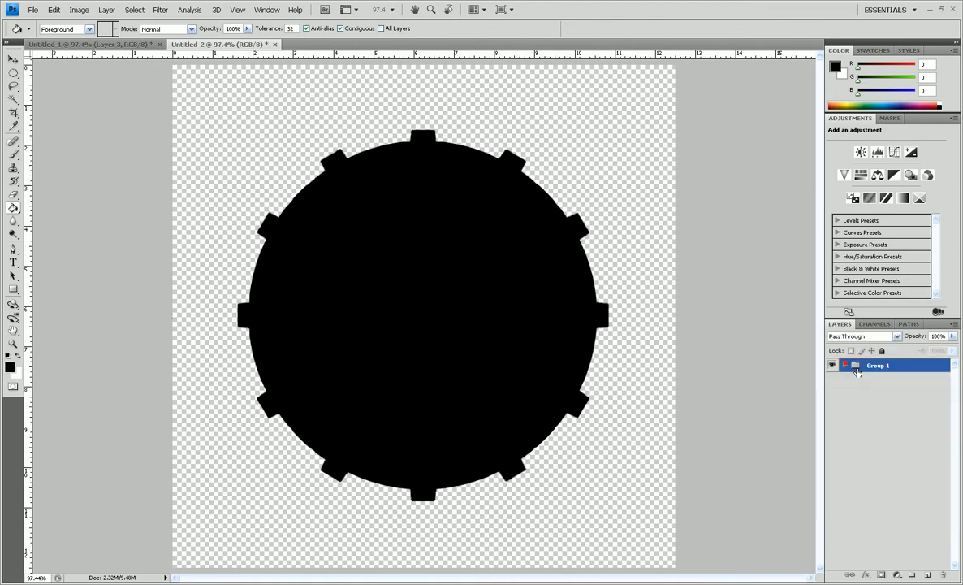
{"action": "left_click", "coordinate": [79, 10]}
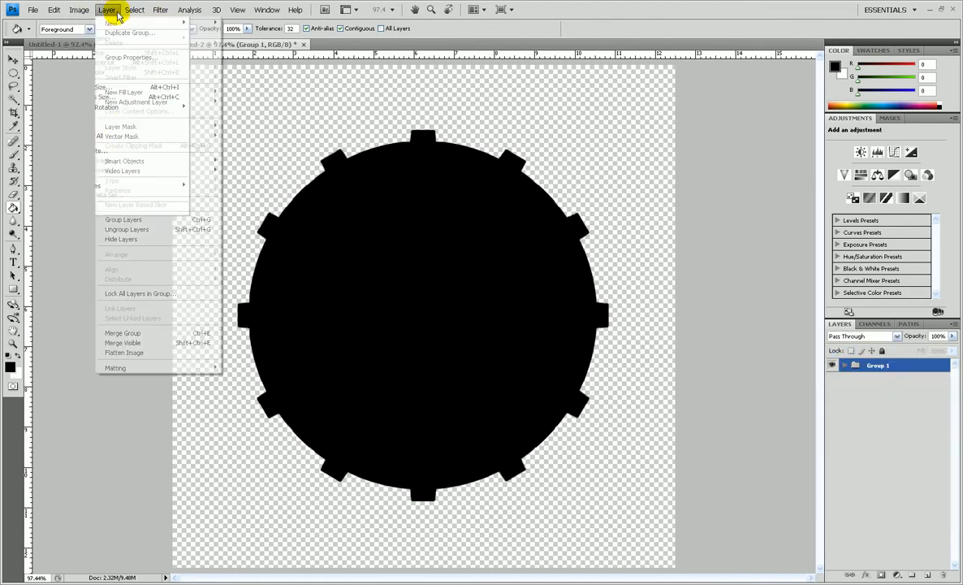
{"action": "left_click", "coordinate": [154, 326]}
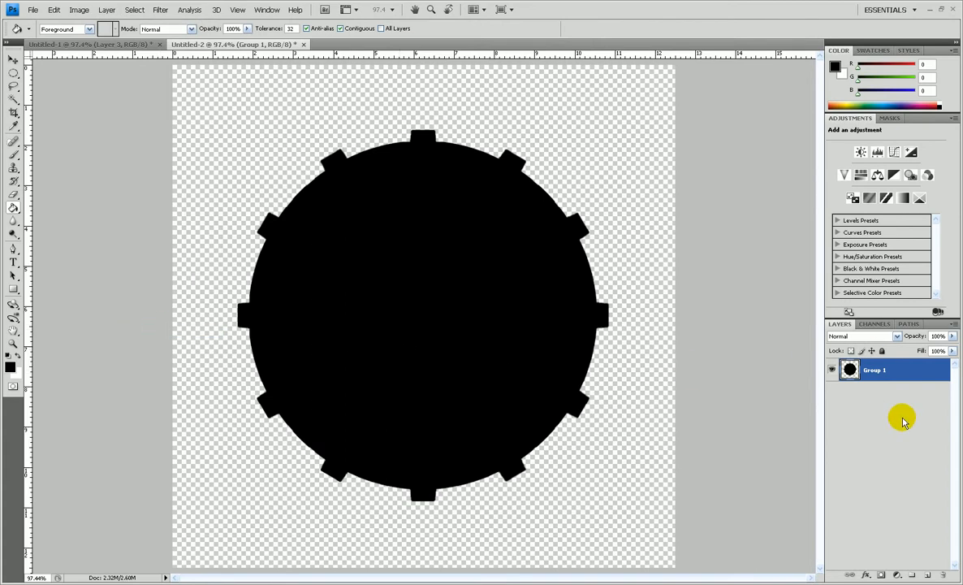
Load the gear's outline as a selection, smooth it with a 5-pixel sample radius, and clear the black inside it
{"action": "left_click", "coordinate": [852, 375], "text": "ctrl"}
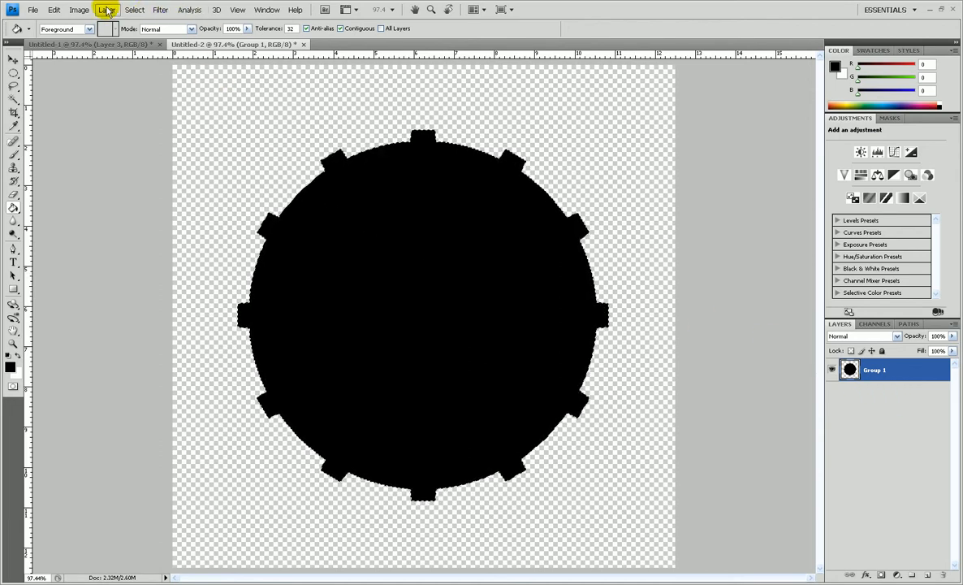
{"action": "left_click", "coordinate": [133, 10]}
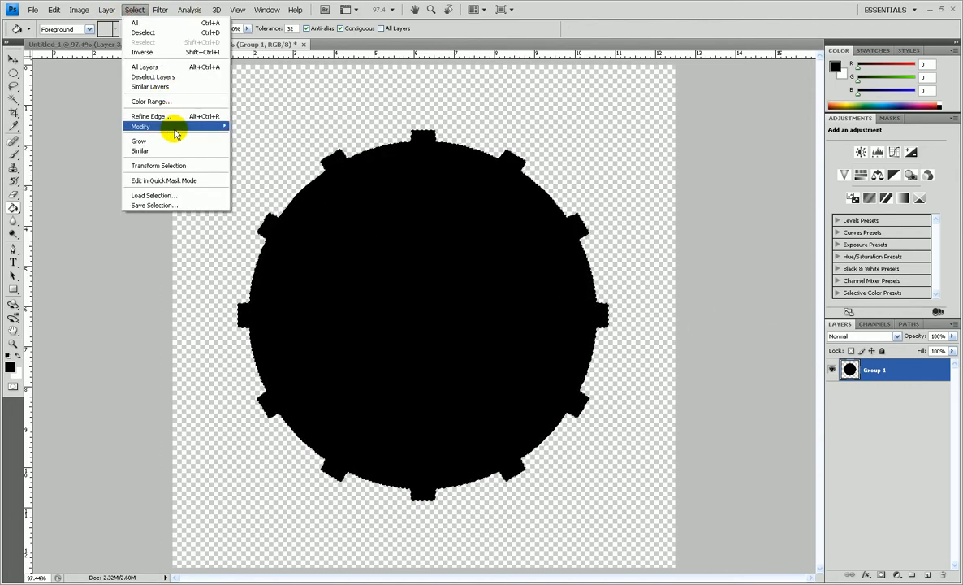
{"action": "mouse_move", "coordinate": [175, 128]}
{"action": "left_click", "coordinate": [262, 137]}
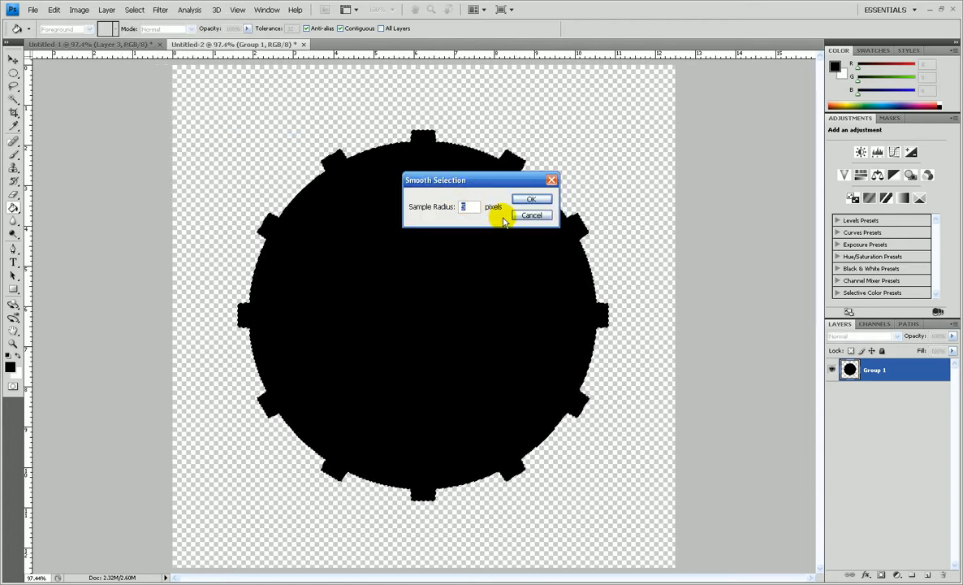
{"action": "left_click", "coordinate": [532, 199]}
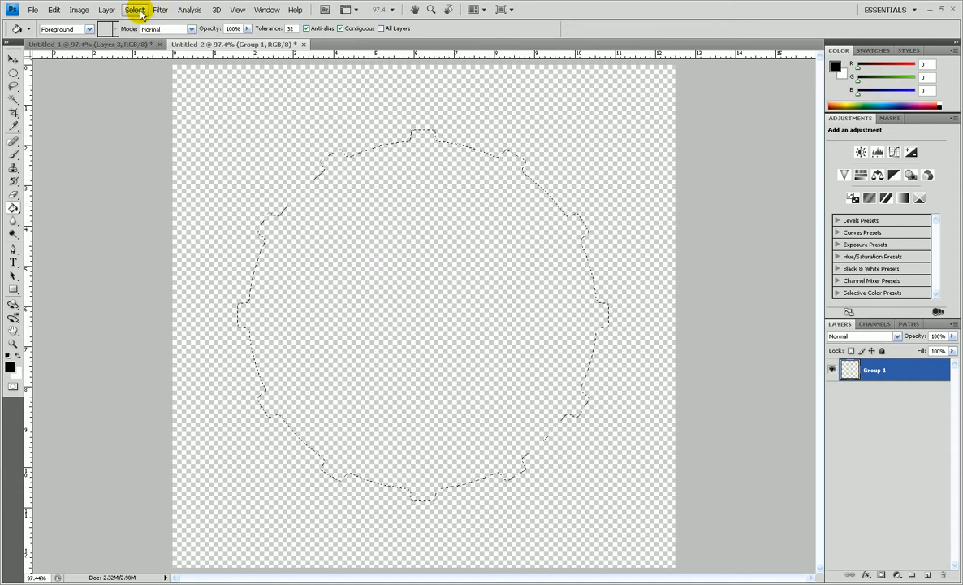
Invert the selection to the area outside the gear outline and invert it back
{"action": "left_click", "coordinate": [135, 10]}
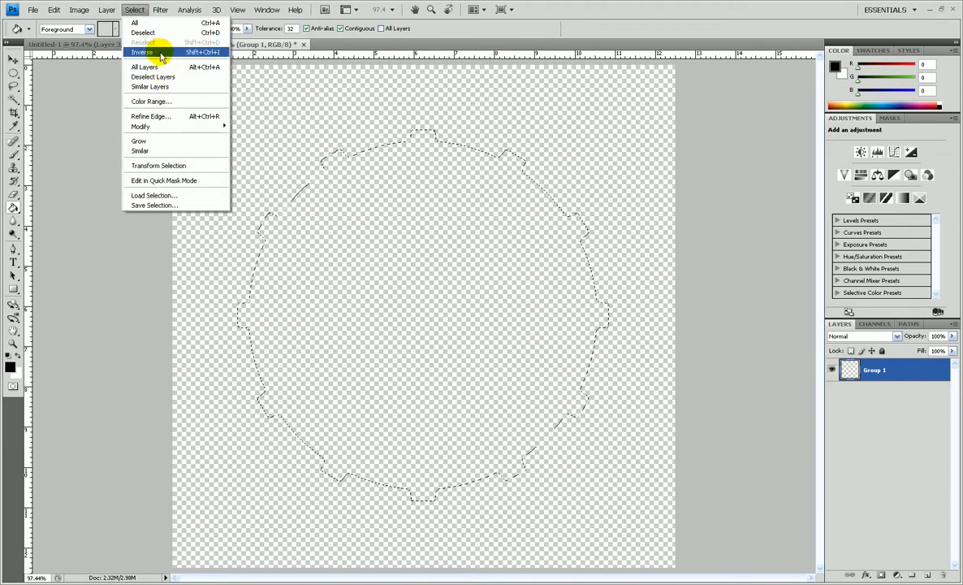
{"action": "left_click", "coordinate": [207, 57]}
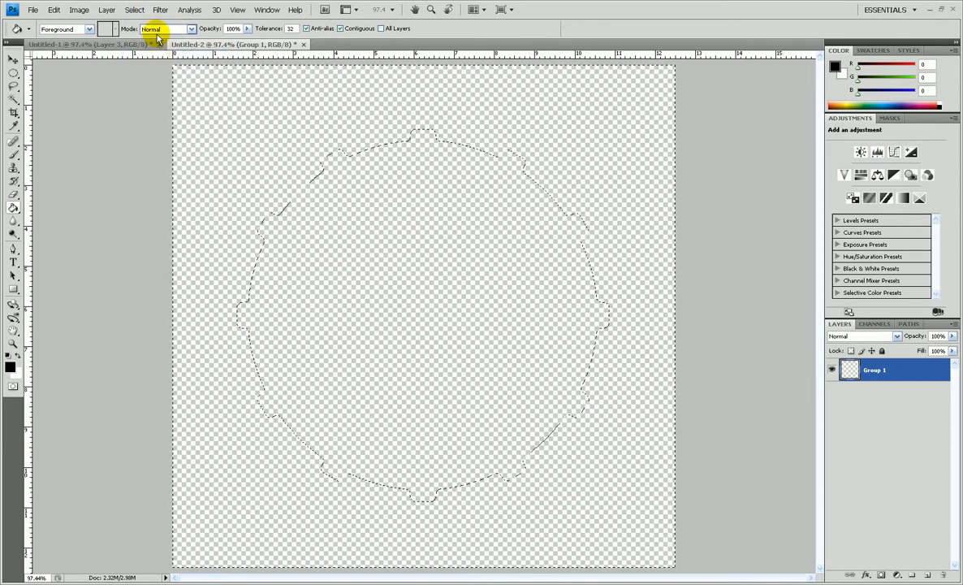
{"action": "left_click", "coordinate": [139, 12]}
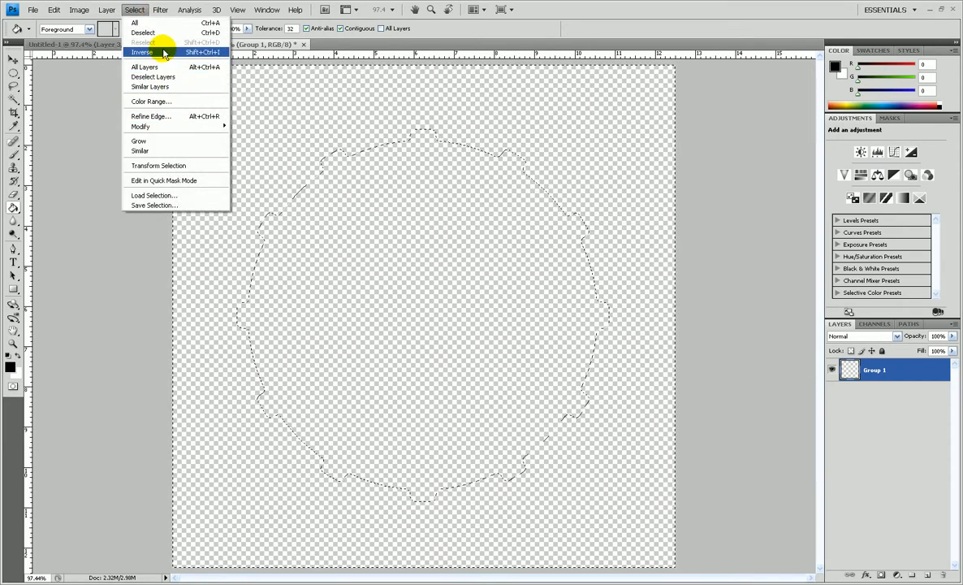
{"action": "left_click", "coordinate": [162, 51]}
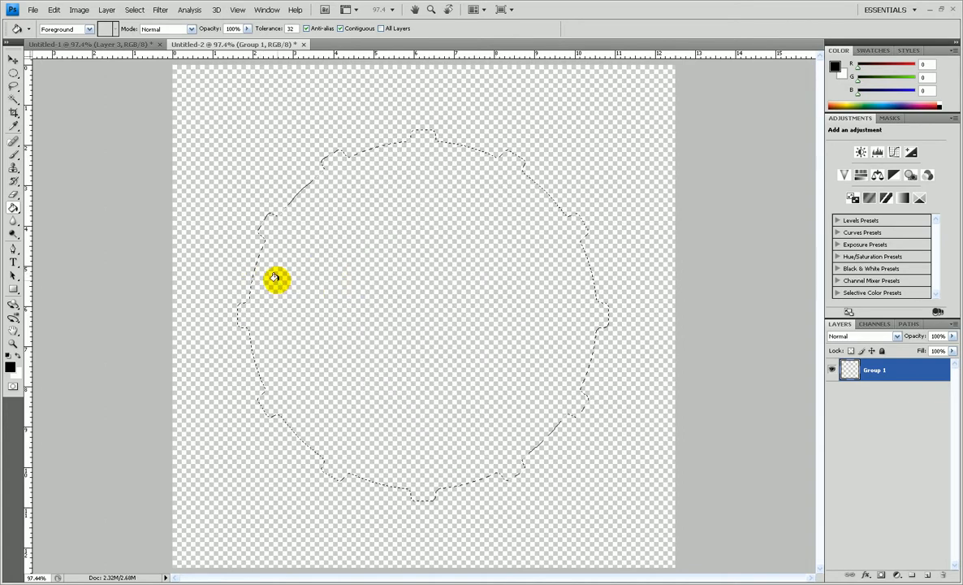
Smooth the gear selection once more, fill it with black, and deselect
{"action": "left_click", "coordinate": [133, 10]}
{"action": "mouse_move", "coordinate": [232, 126]}
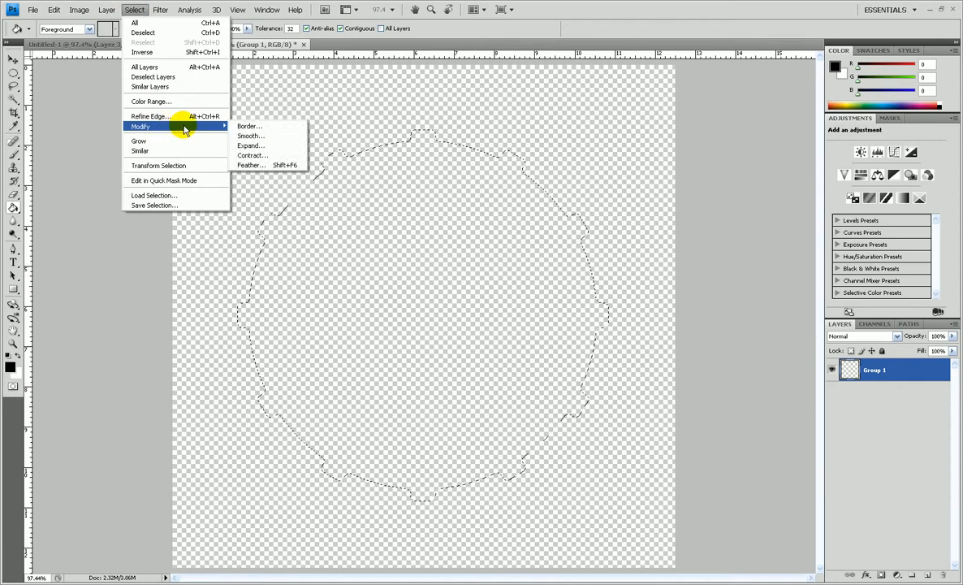
{"action": "left_click", "coordinate": [256, 136]}
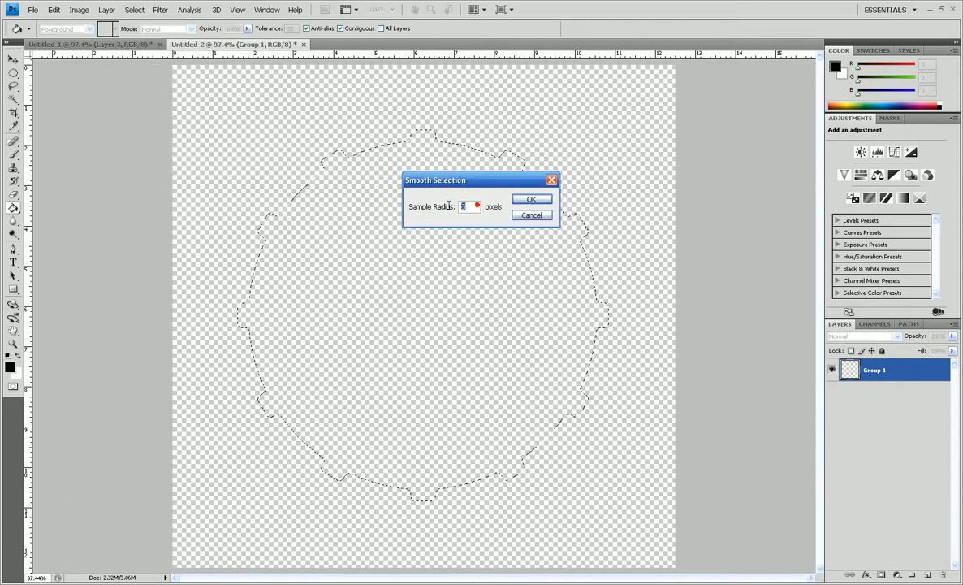
{"action": "left_click", "coordinate": [546, 199]}
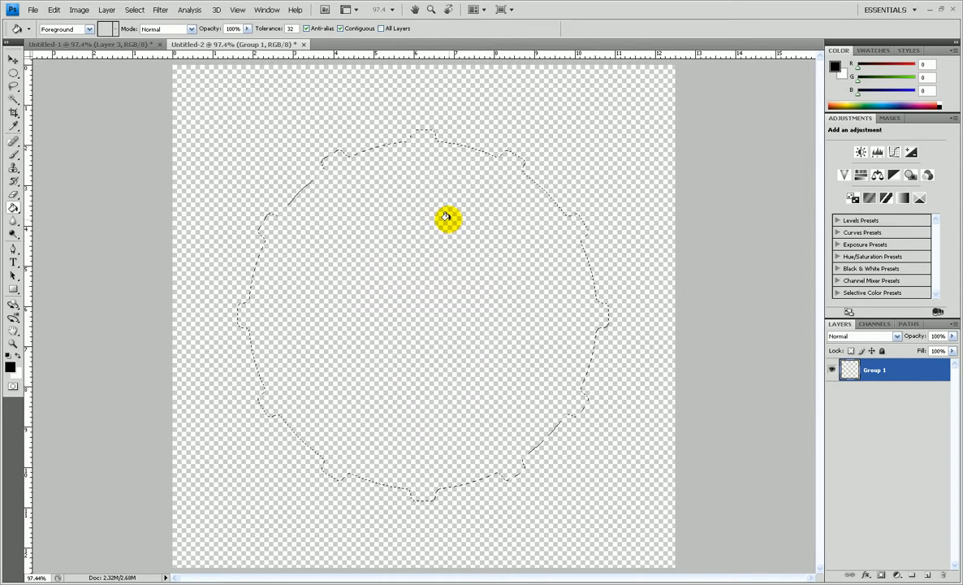
{"action": "left_click", "coordinate": [391, 222]}
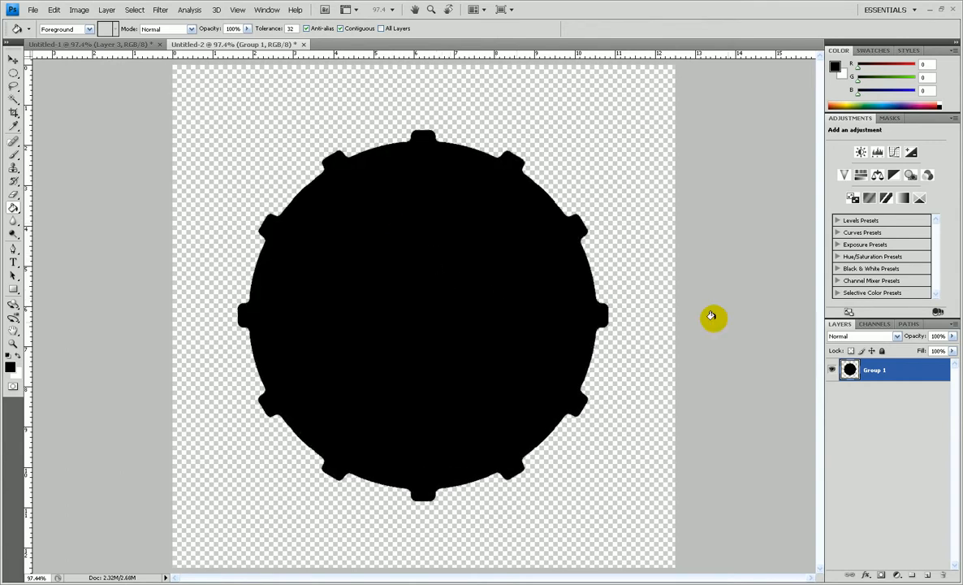
On a new layer above the gear, draw a circular selection spanning the full canvas, fill it with black, and deselect
{"action": "left_click", "coordinate": [926, 575]}
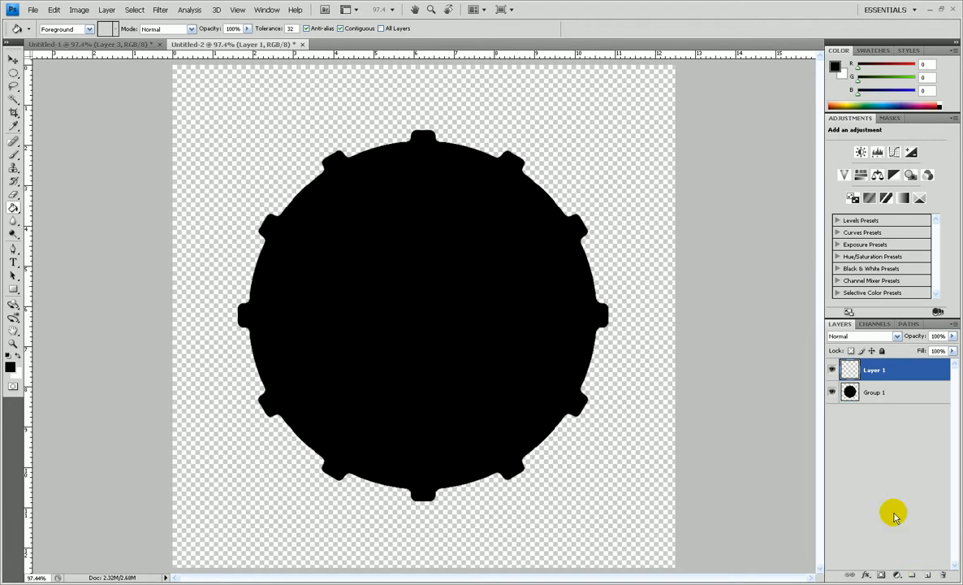
{"action": "left_click", "coordinate": [13, 74]}
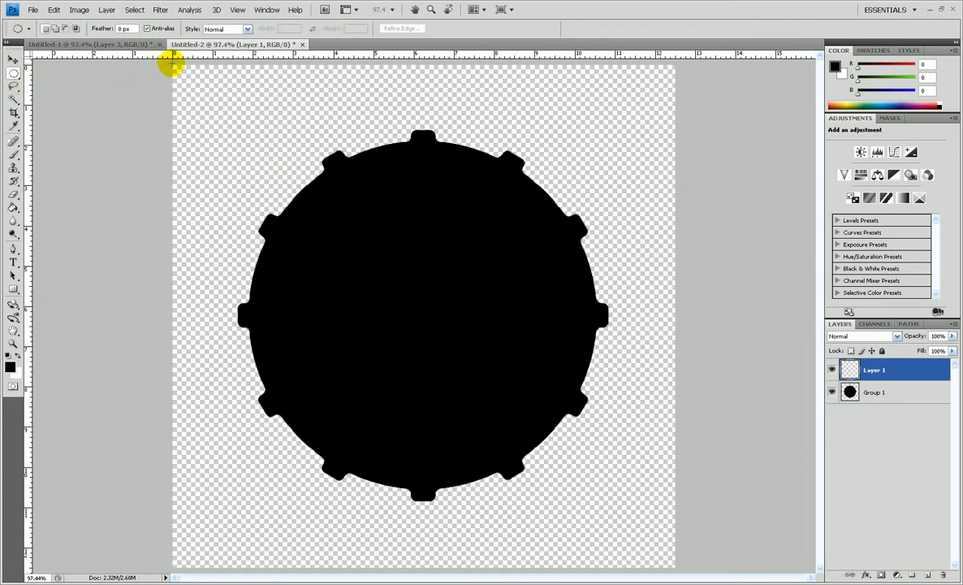
{"action": "left_click_drag", "start_coordinate": [498, 385], "coordinate": [674, 575]}
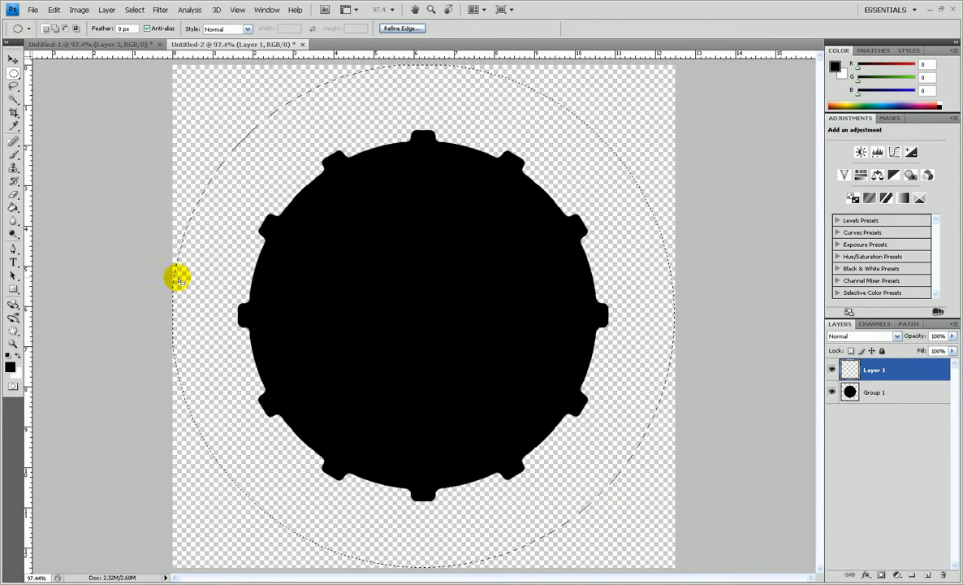
{"action": "left_click", "coordinate": [13, 207]}
{"action": "left_click", "coordinate": [359, 296]}
{"action": "key", "text": "ctrl+d"}
Scale the black circle proportionally to about 48.1% and centre it on the gear
{"action": "left_click", "coordinate": [54, 10]}
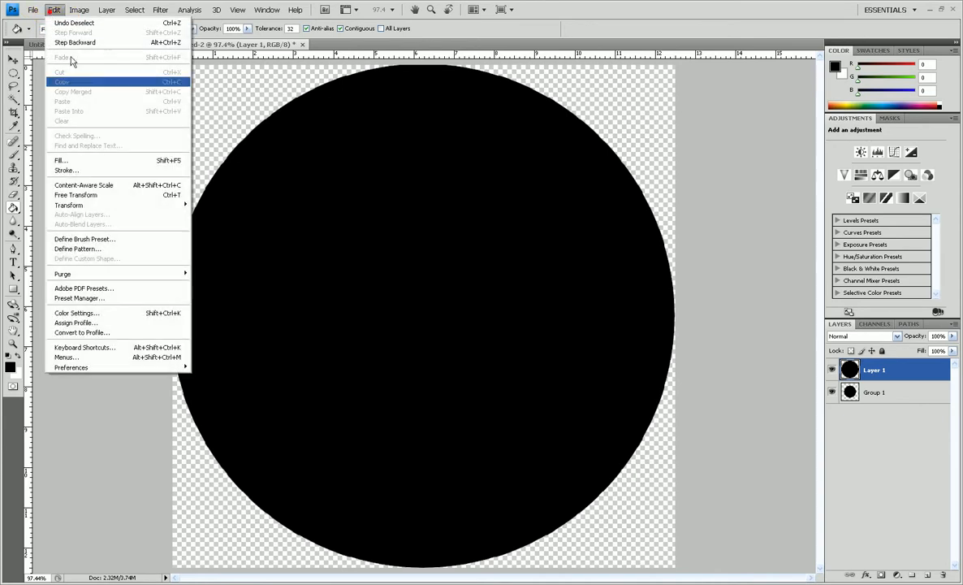
{"action": "left_click", "coordinate": [96, 195]}
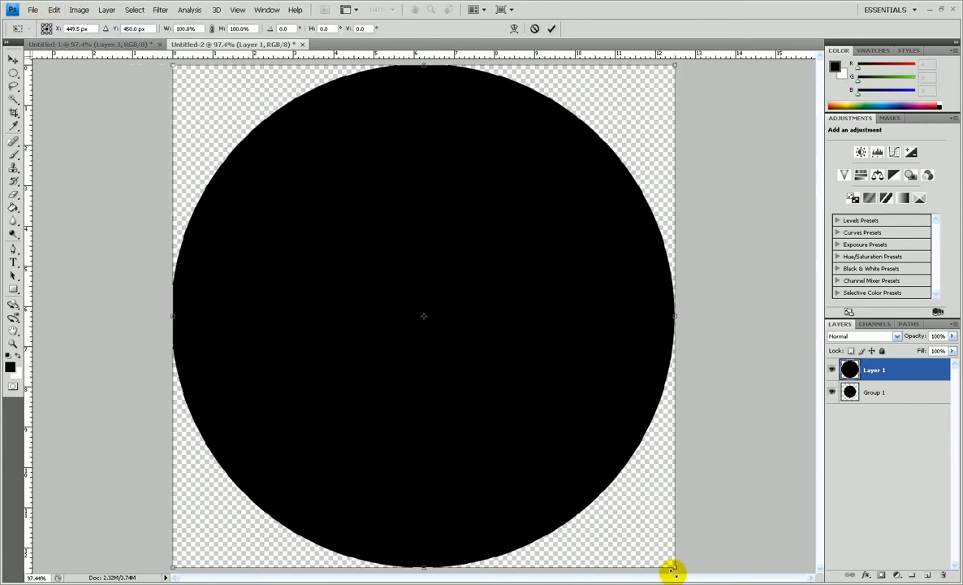
{"action": "left_click_drag", "start_coordinate": [593, 491], "coordinate": [542, 437]}
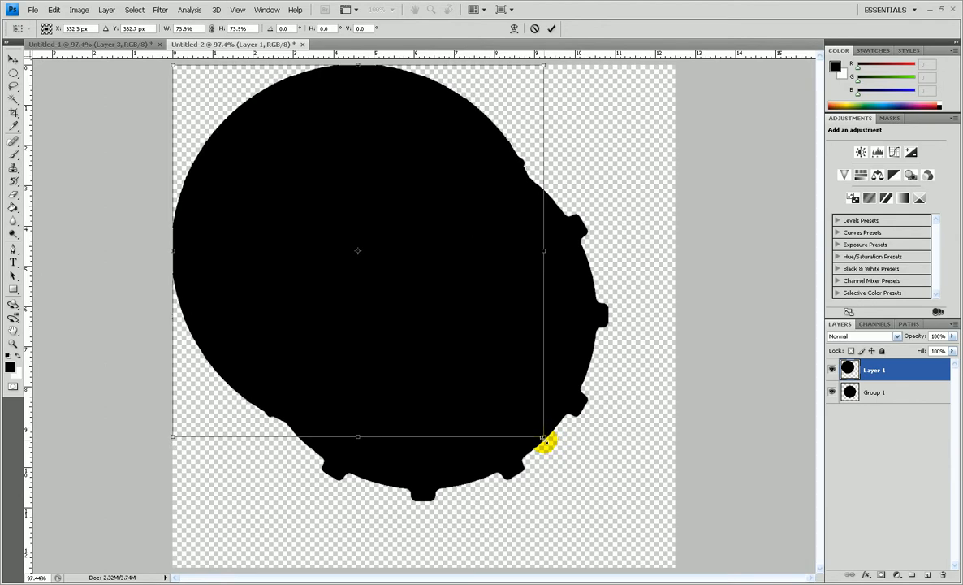
{"action": "left_click_drag", "start_coordinate": [173, 66], "coordinate": [312, 189]}
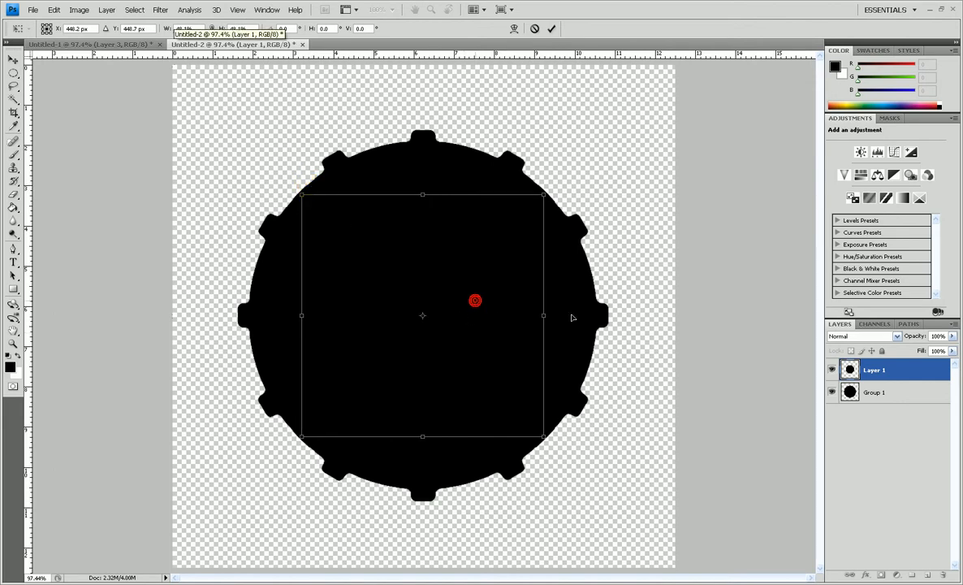
{"action": "double_click", "coordinate": [476, 301]}
{"action": "left_click", "coordinate": [850, 370], "text": "ctrl"}
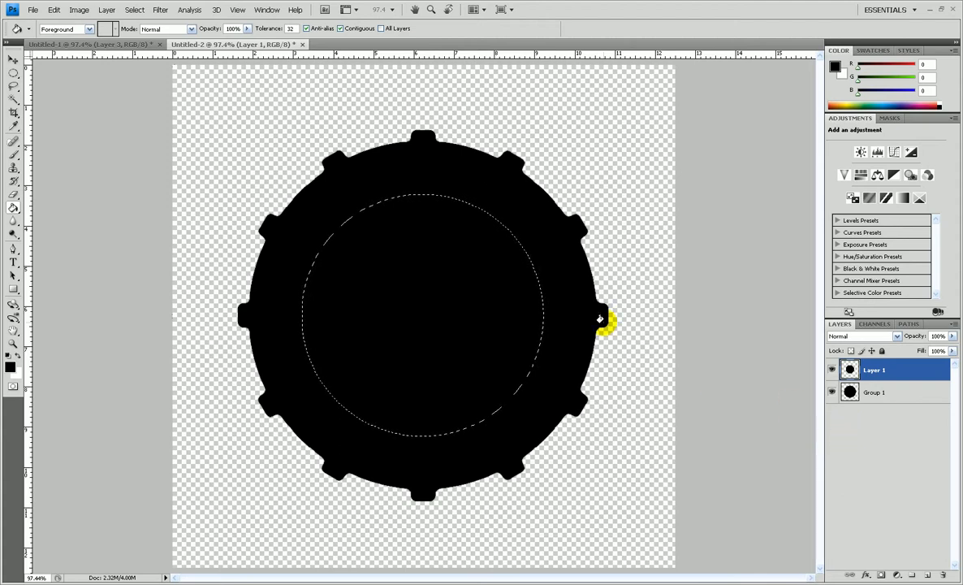
{"action": "key", "text": "ctrl+s"}
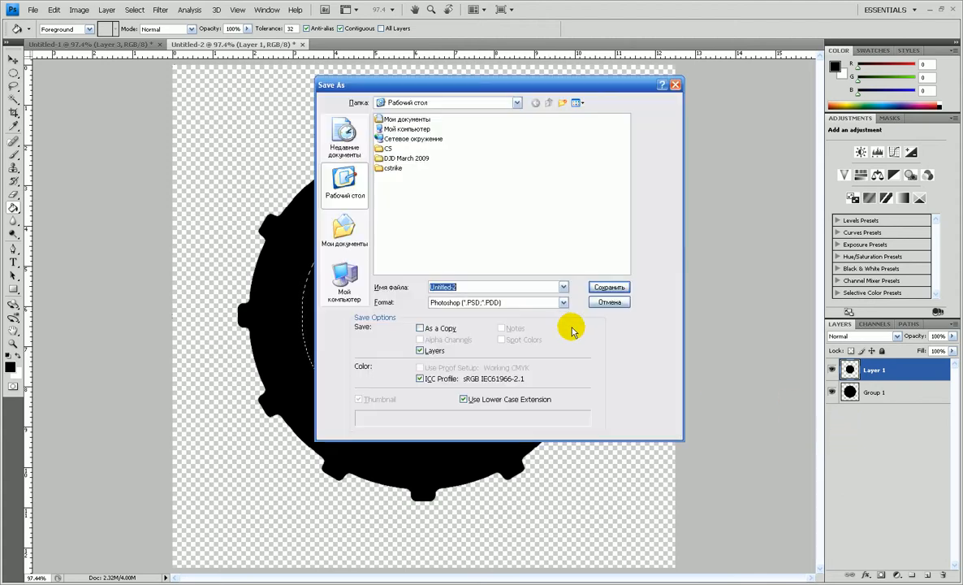
{"action": "left_click", "coordinate": [611, 303]}
{"action": "key", "text": "ctrl+d"}
Scale the centred circle proportionally to about 87.1% with Free Transform, keeping it in the middle of the gear
{"action": "left_click", "coordinate": [53, 10]}
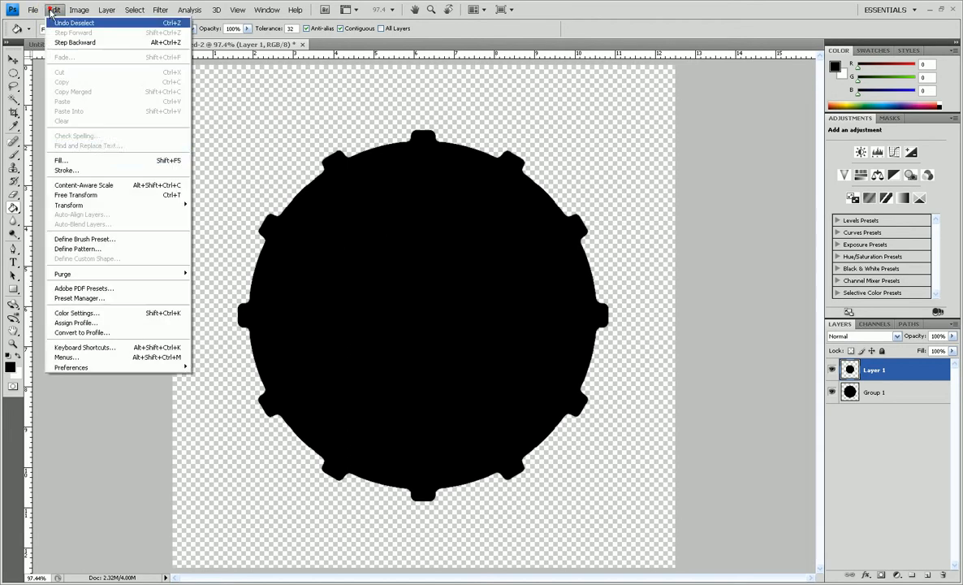
{"action": "left_click", "coordinate": [81, 195]}
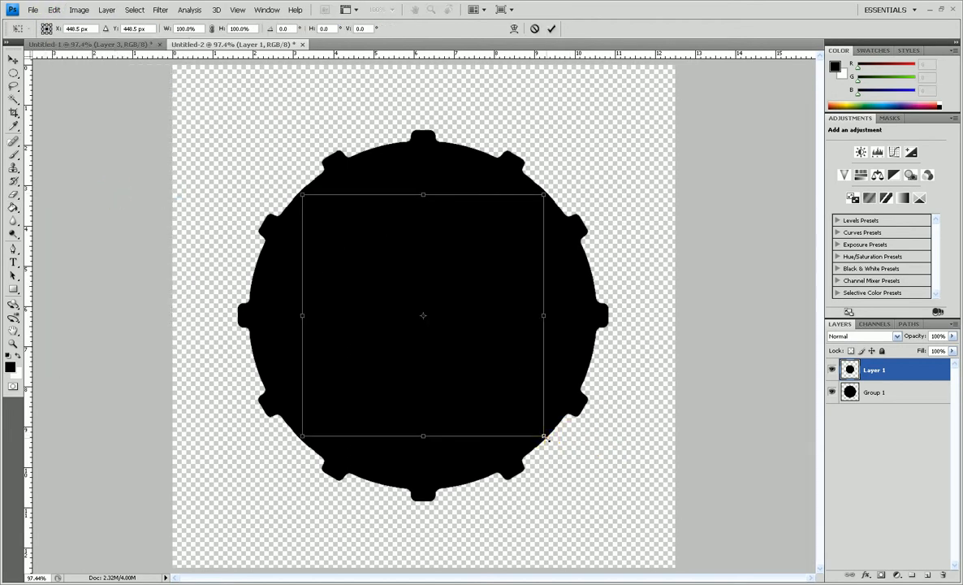
{"action": "left_click_drag", "start_coordinate": [544, 437], "coordinate": [536, 424]}
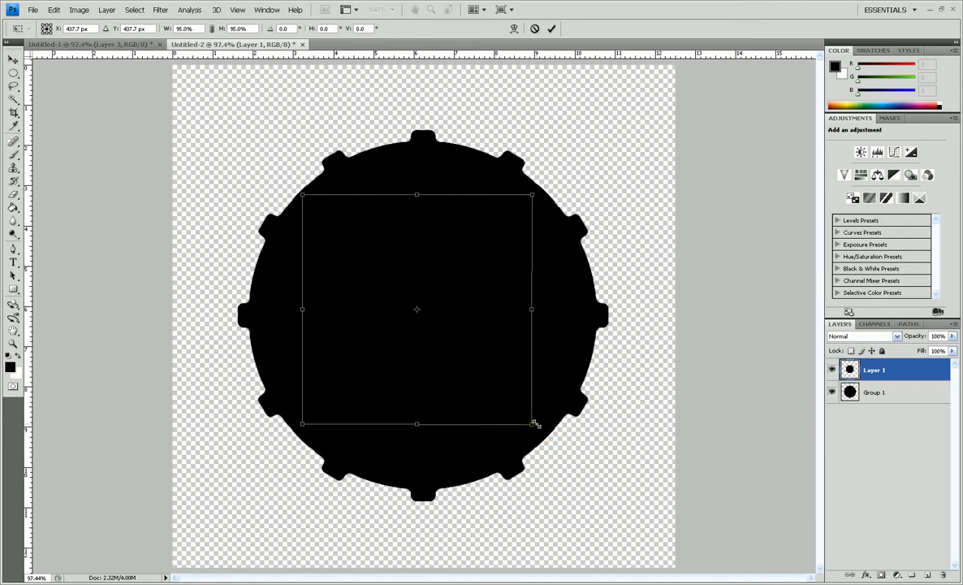
{"action": "left_click_drag", "start_coordinate": [302, 195], "coordinate": [317, 209]}
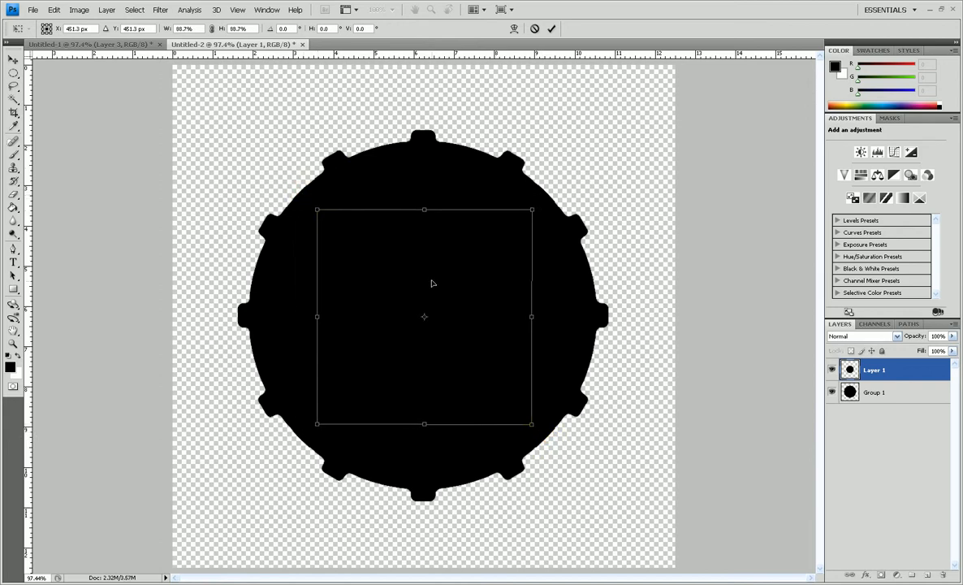
{"action": "left_click_drag", "start_coordinate": [531, 422], "coordinate": [527, 421]}
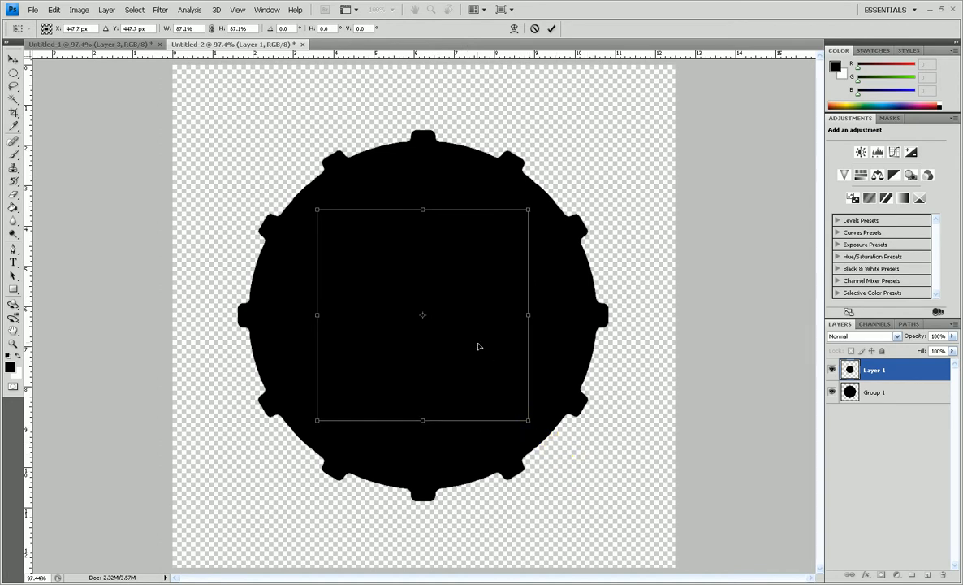
{"action": "double_click", "coordinate": [460, 297]}
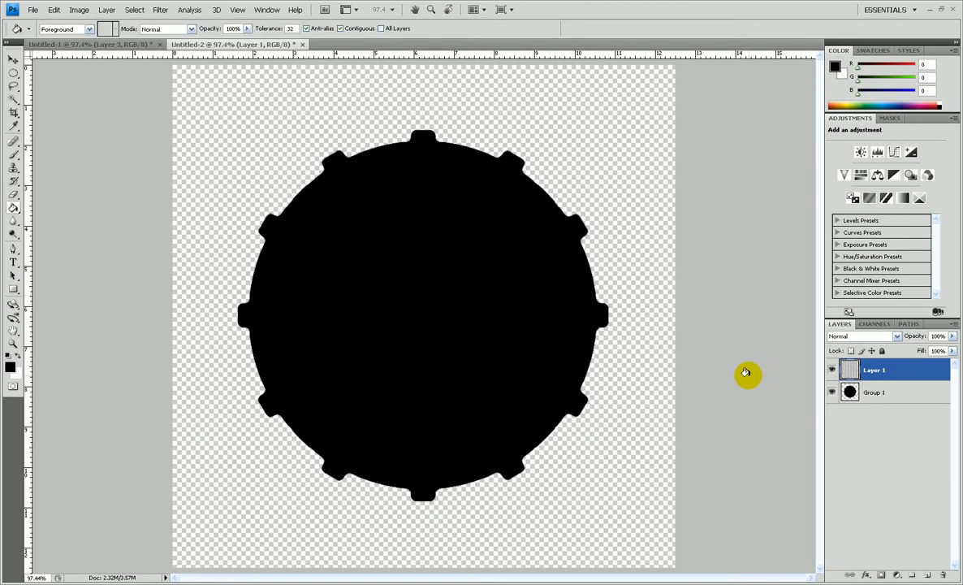
Cut the small circle's shape out of the gear layer to make a centre hole, and delete the circle's layer
{"action": "left_click", "coordinate": [844, 364], "text": "ctrl"}
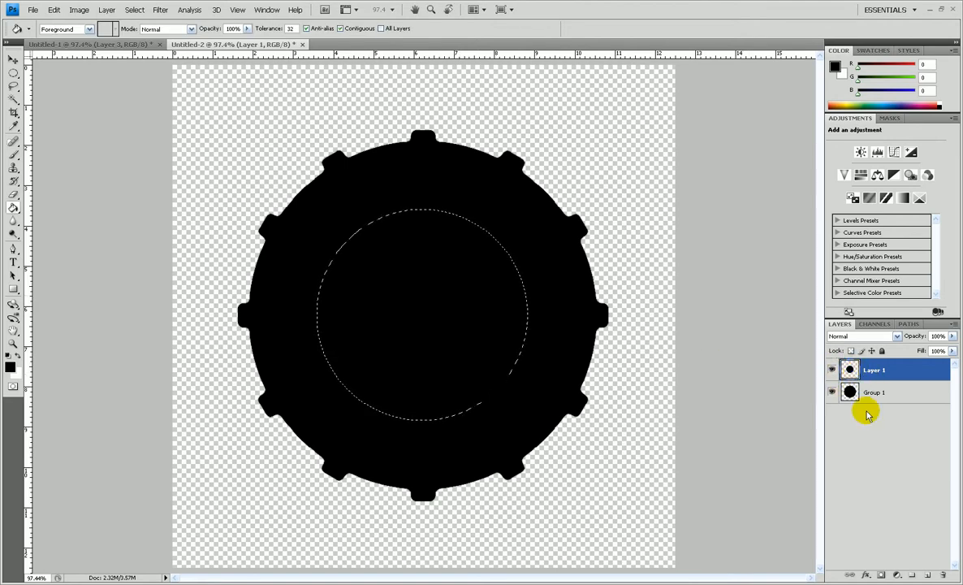
{"action": "left_click", "coordinate": [849, 393]}
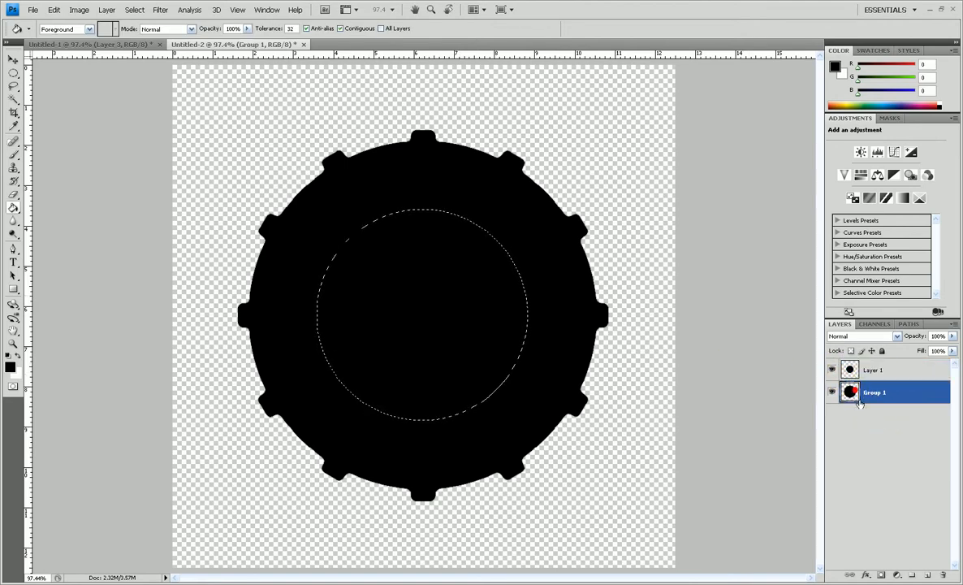
{"action": "key", "text": "Delete"}
{"action": "left_click_drag", "start_coordinate": [850, 370], "coordinate": [945, 574]}
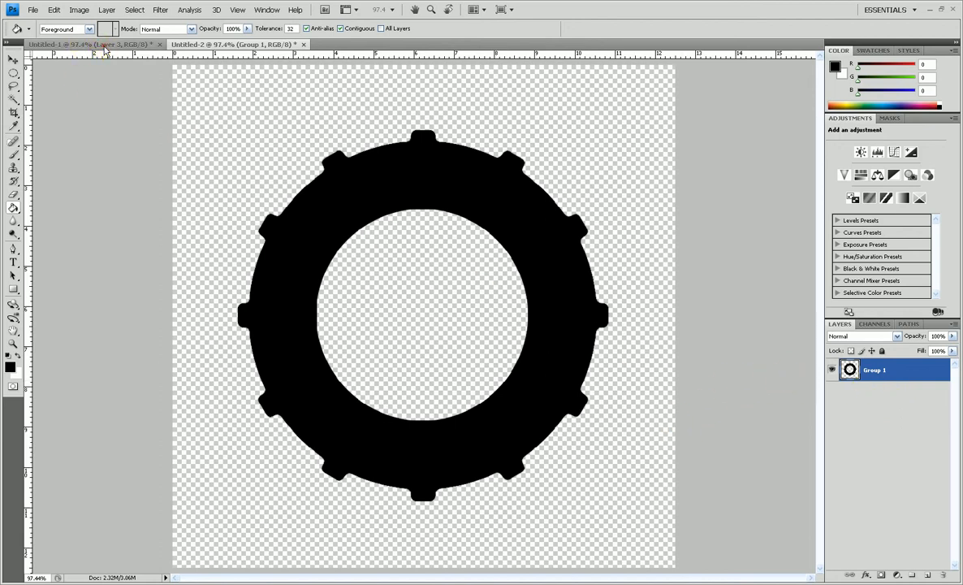
Compare the gear shape with the rusty gear example in the Untitled-1 document and return to the gear document
{"action": "left_click", "coordinate": [104, 46]}
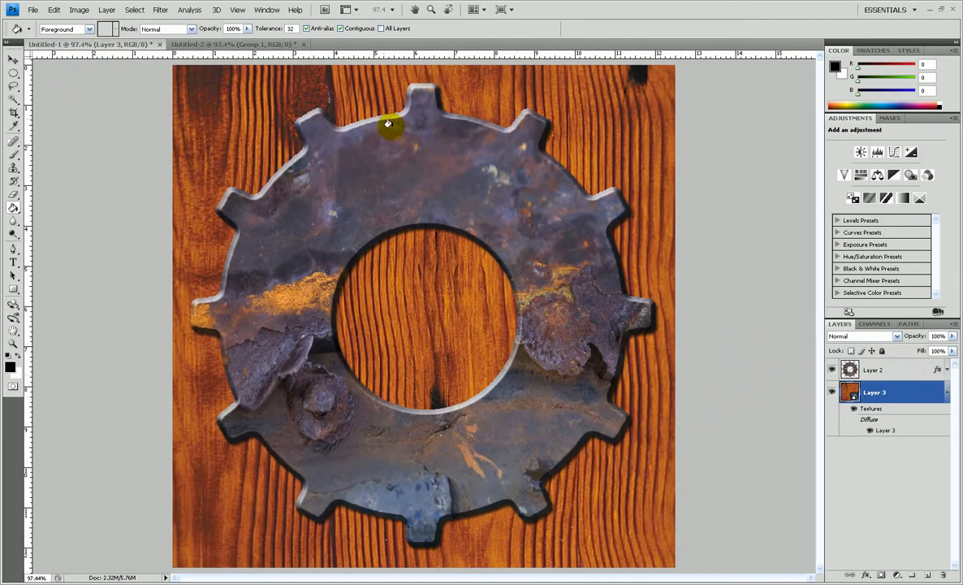
{"action": "left_click", "coordinate": [285, 44]}
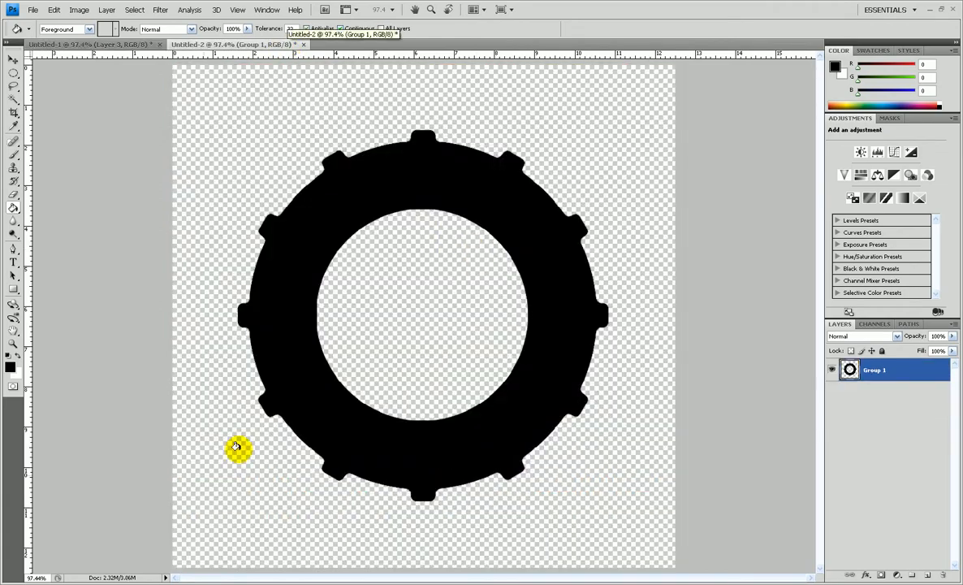
Switch to Firefox, limit the rusty metal image results to medium images, and browse the second page of results
{"action": "key", "text": "super"}
{"action": "left_click", "coordinate": [72, 314]}
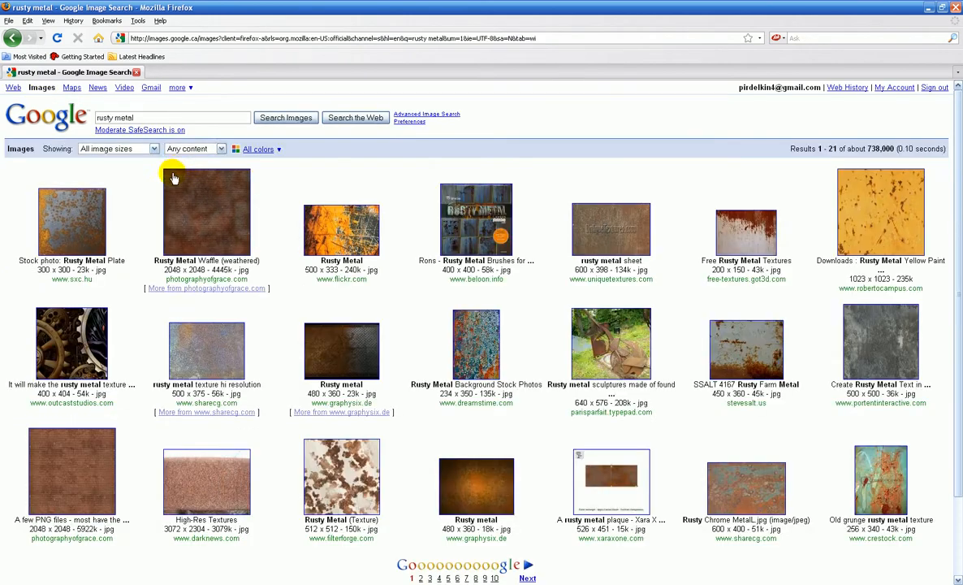
{"action": "left_click", "coordinate": [153, 148]}
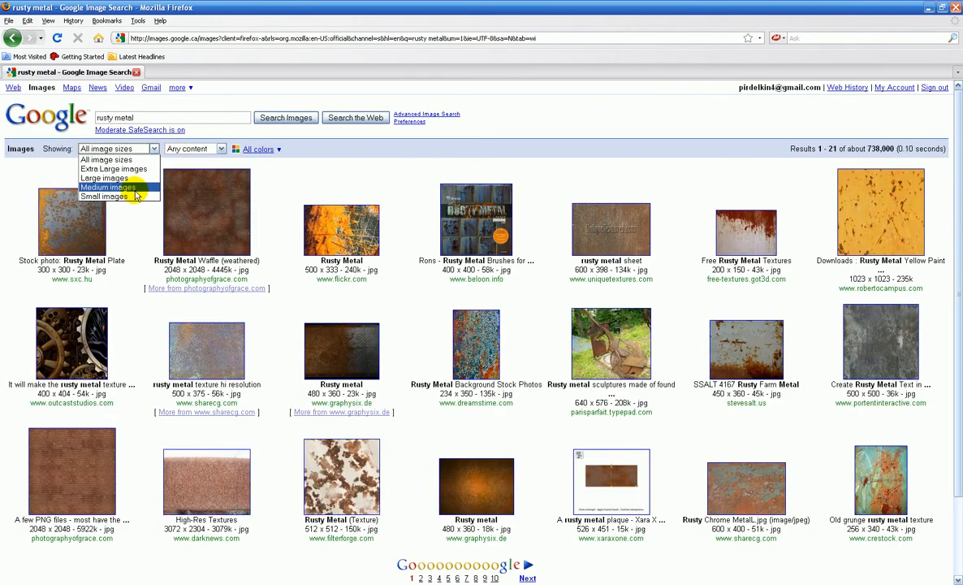
{"action": "left_click", "coordinate": [133, 188]}
{"action": "left_click", "coordinate": [525, 563]}
{"action": "scroll", "coordinate": [528, 561], "scroll_direction": "down", "scroll_amount": 1}
{"action": "scroll", "coordinate": [528, 553], "scroll_direction": "down", "scroll_amount": 2}
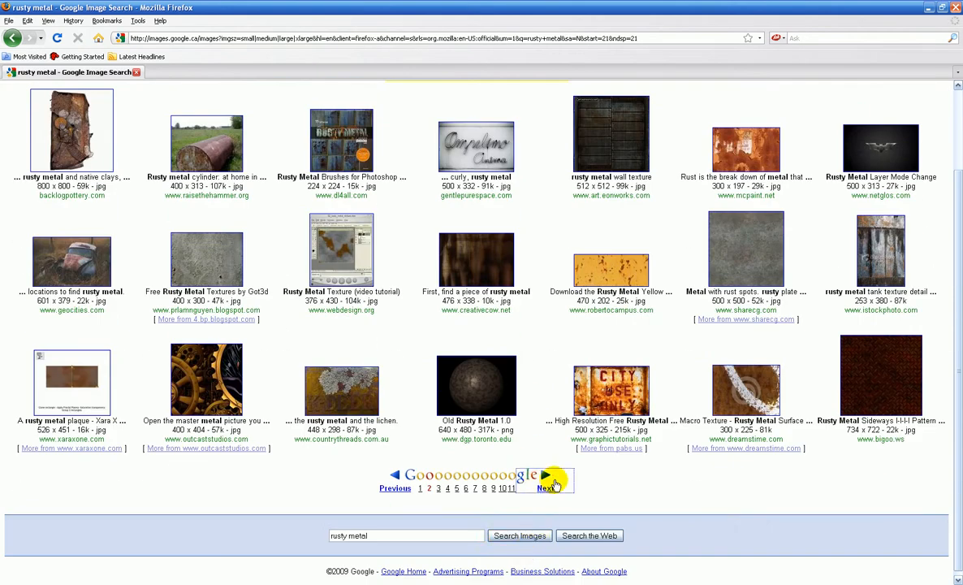
Browse the third page of medium rusty metal results and examine the orange barrel texture and the scratched grey-blue texture as candidates
{"action": "left_click", "coordinate": [545, 487]}
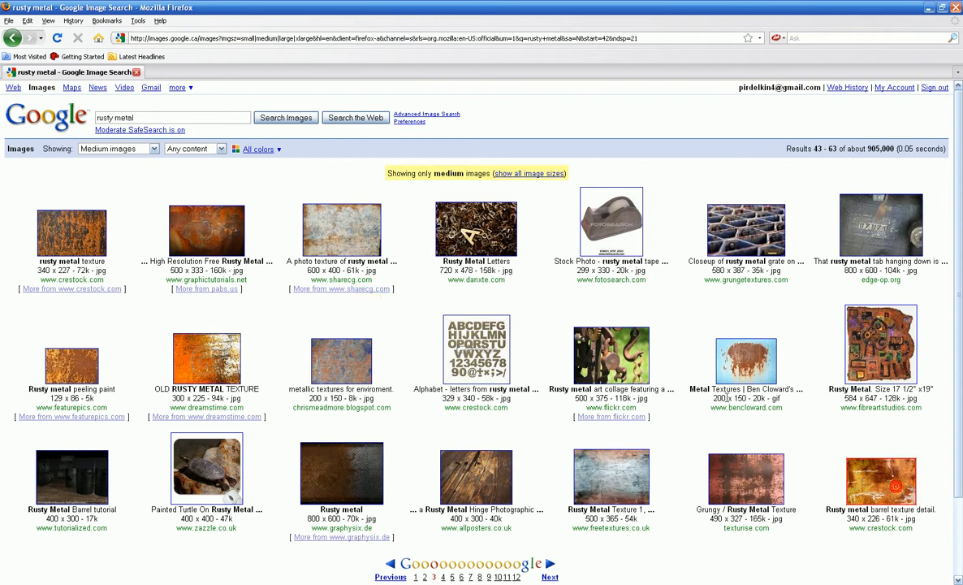
{"action": "left_click", "coordinate": [867, 470]}
{"action": "left_click", "coordinate": [26, 132]}
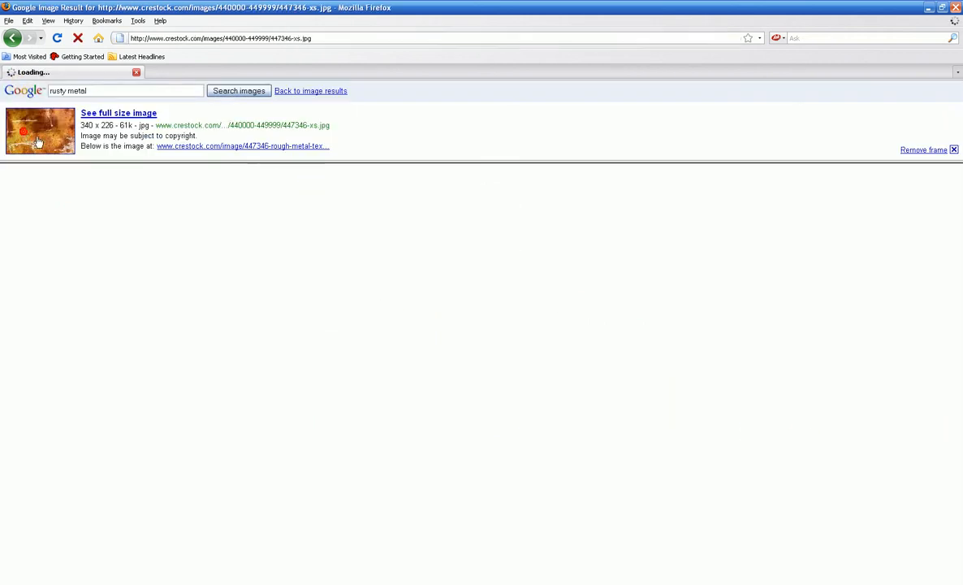
{"action": "left_click", "coordinate": [13, 37]}
{"action": "left_click", "coordinate": [12, 38]}
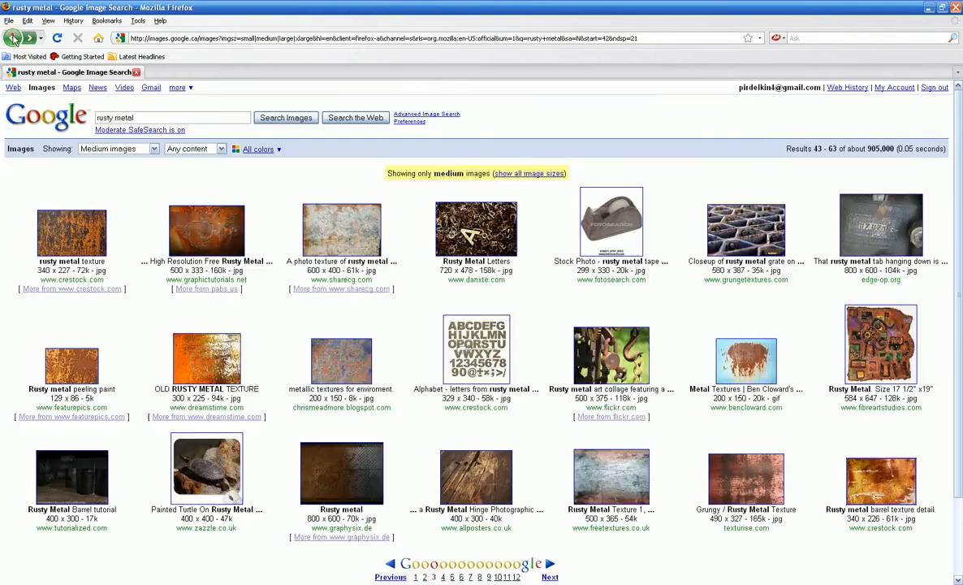
{"action": "left_click", "coordinate": [341, 229]}
{"action": "left_click", "coordinate": [51, 132]}
{"action": "left_click", "coordinate": [12, 38]}
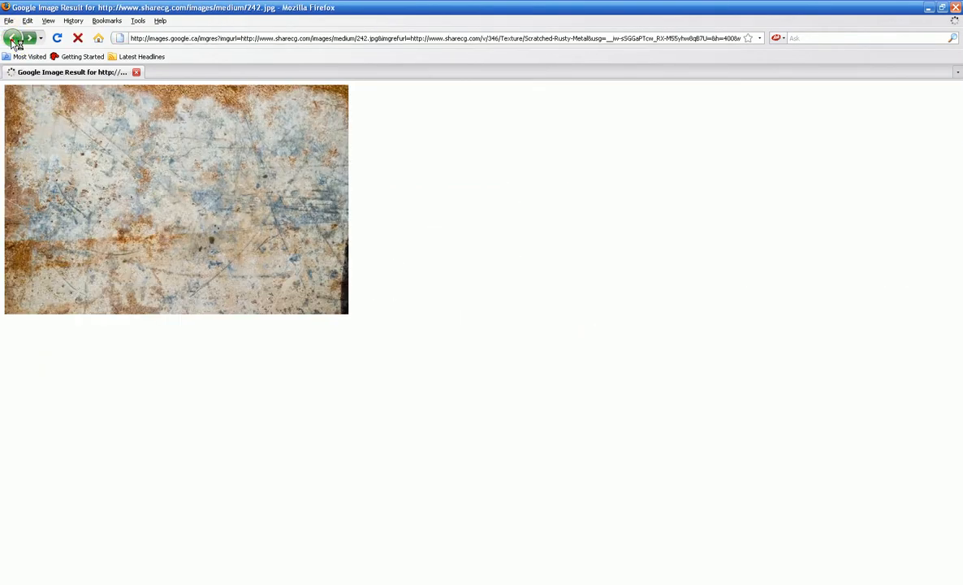
{"action": "left_click", "coordinate": [12, 37]}
Limit the rusty metal image results to large images and browse through to the third page of results
{"action": "left_click", "coordinate": [153, 150]}
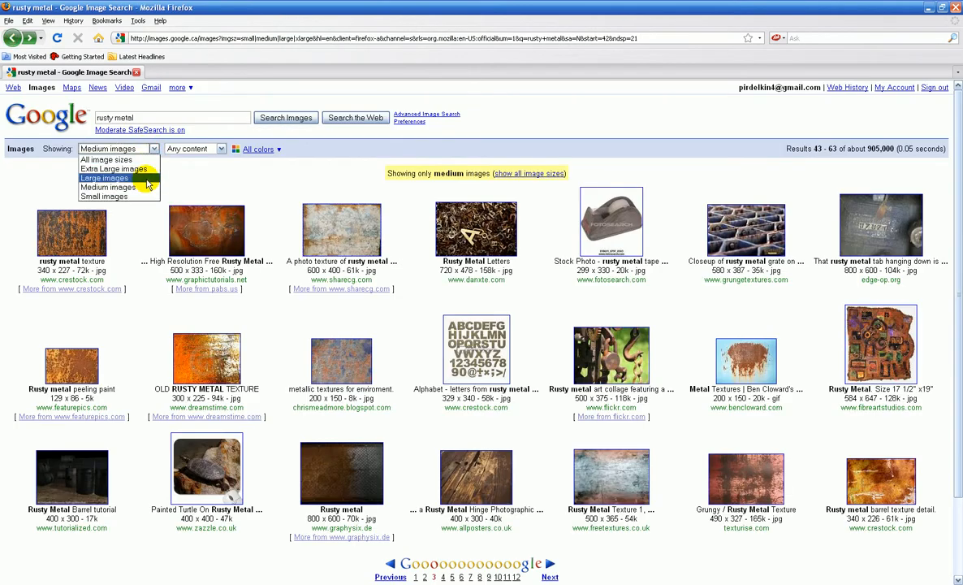
{"action": "left_click", "coordinate": [146, 179]}
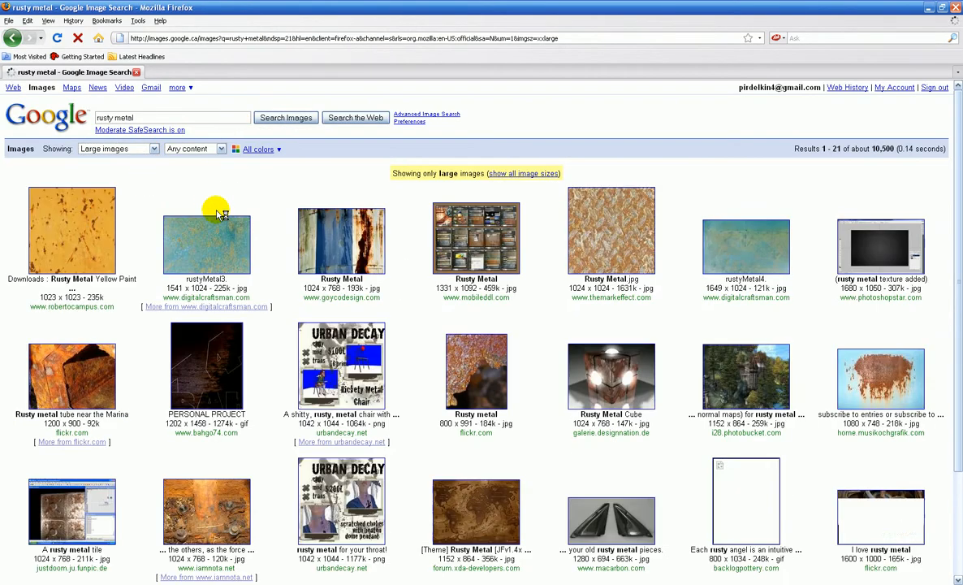
{"action": "scroll", "coordinate": [560, 438], "scroll_direction": "down", "scroll_amount": 3}
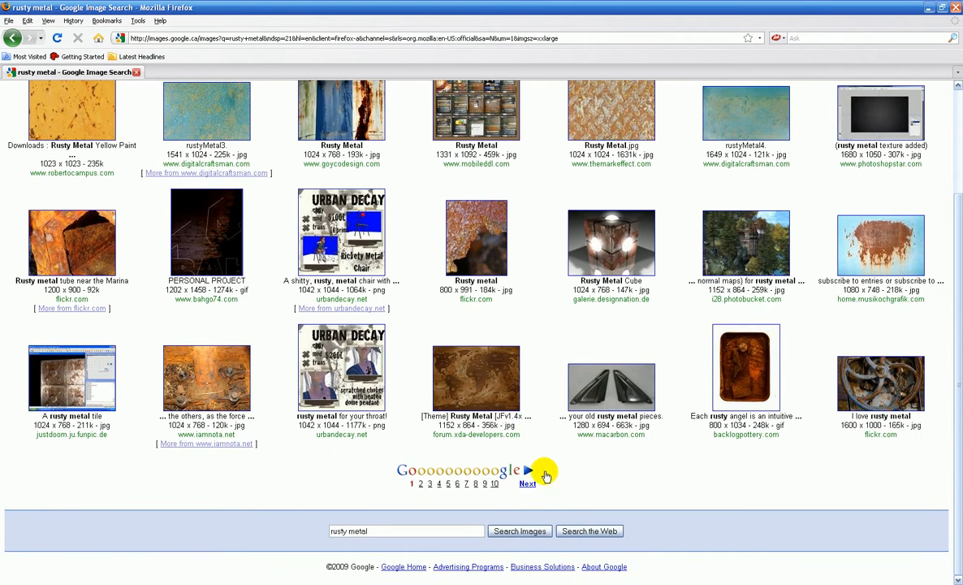
{"action": "left_click", "coordinate": [527, 483]}
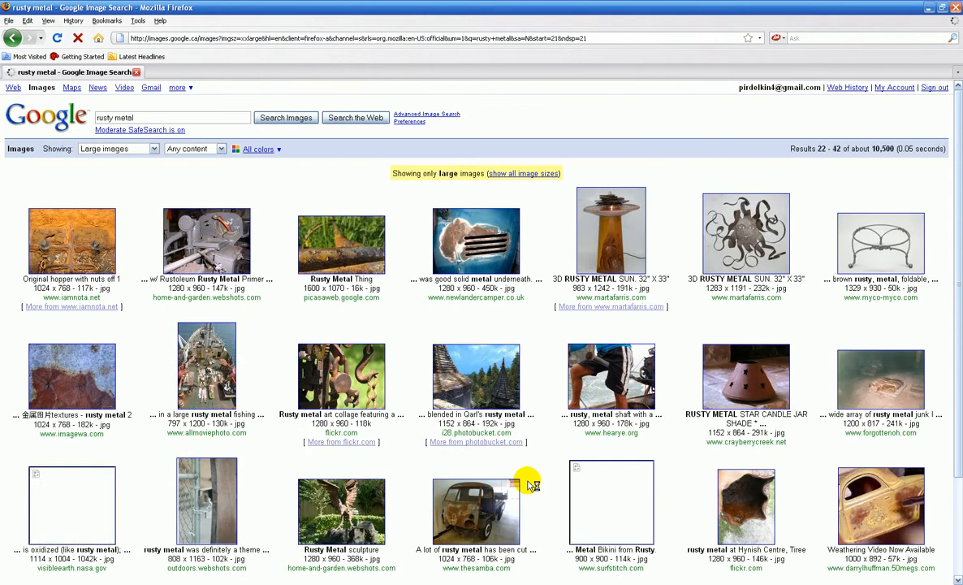
{"action": "scroll", "coordinate": [527, 483], "scroll_direction": "down", "scroll_amount": 3}
{"action": "left_click", "coordinate": [542, 509]}
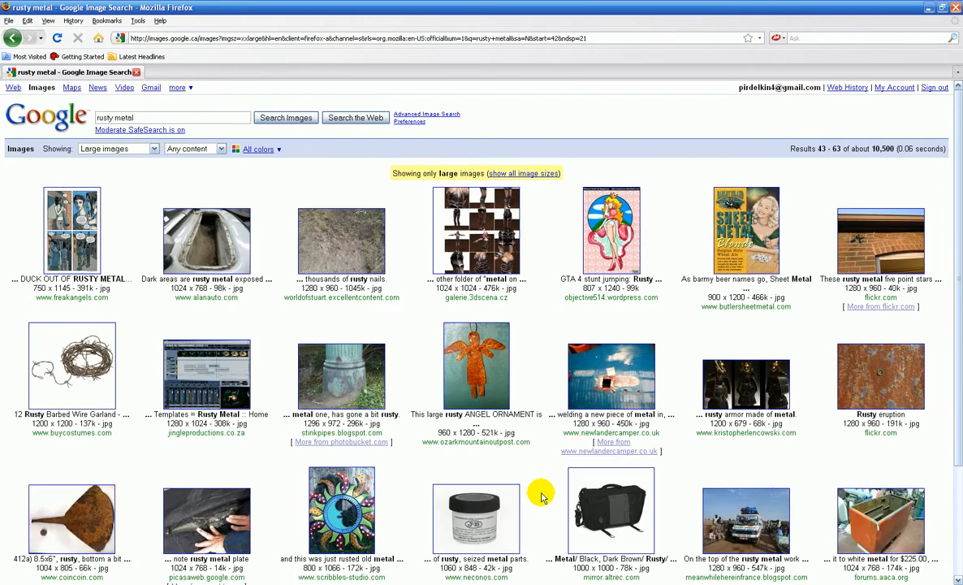
Bring the full-size "Rusty eruption" image into the Photoshop gear document as a new layer and shift it slightly down and right
{"action": "left_click", "coordinate": [876, 374]}
{"action": "left_click", "coordinate": [37, 114]}
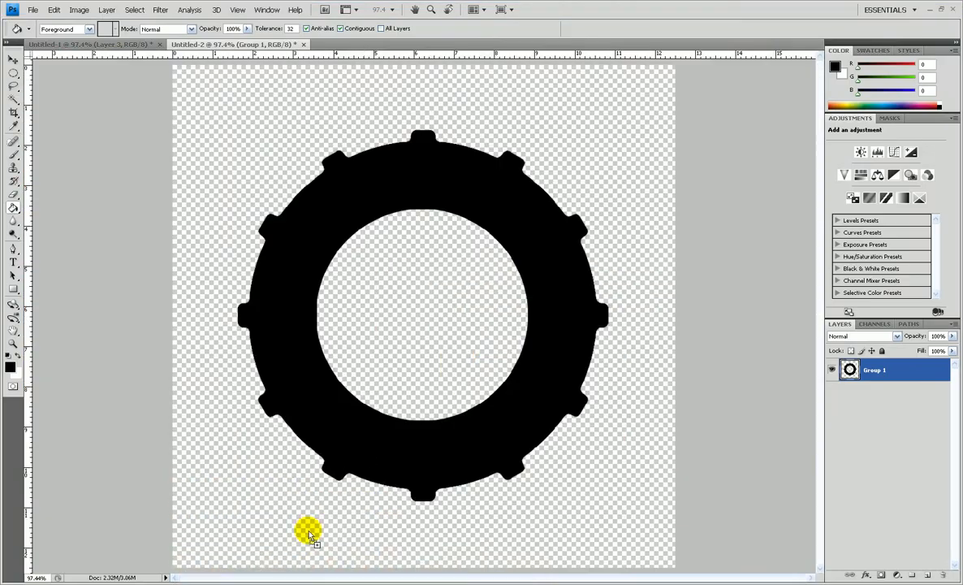
{"action": "left_click_drag", "start_coordinate": [391, 310], "coordinate": [404, 314]}
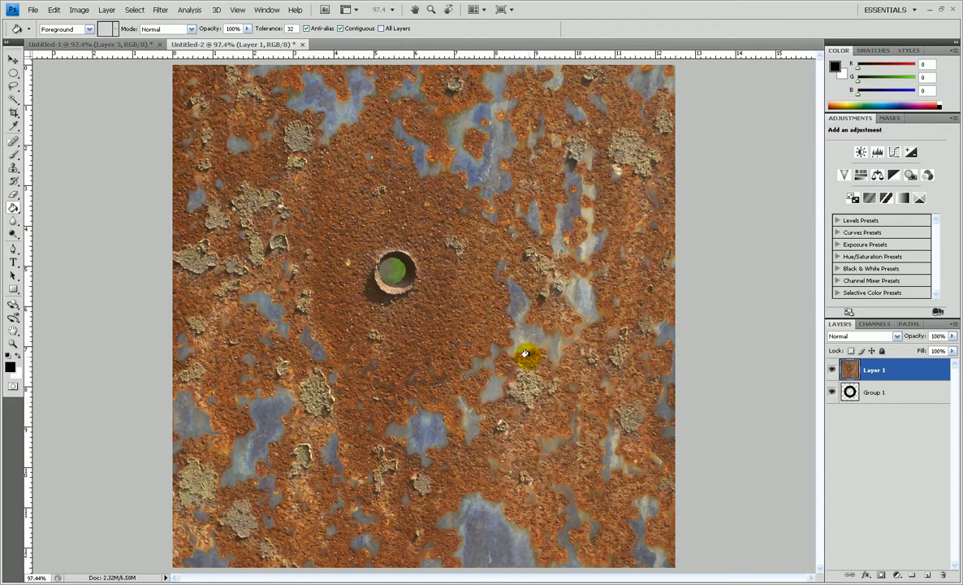
{"action": "left_click", "coordinate": [13, 60]}
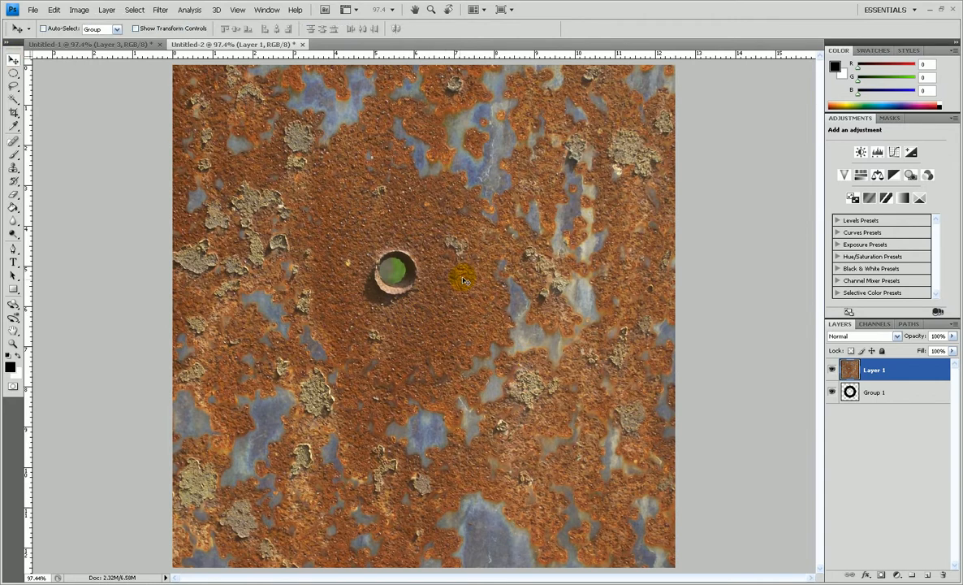
{"action": "left_click_drag", "start_coordinate": [459, 309], "coordinate": [505, 361]}
Move the black gear layer Group 1 above the rust texture layer
{"action": "double_click", "coordinate": [853, 393]}
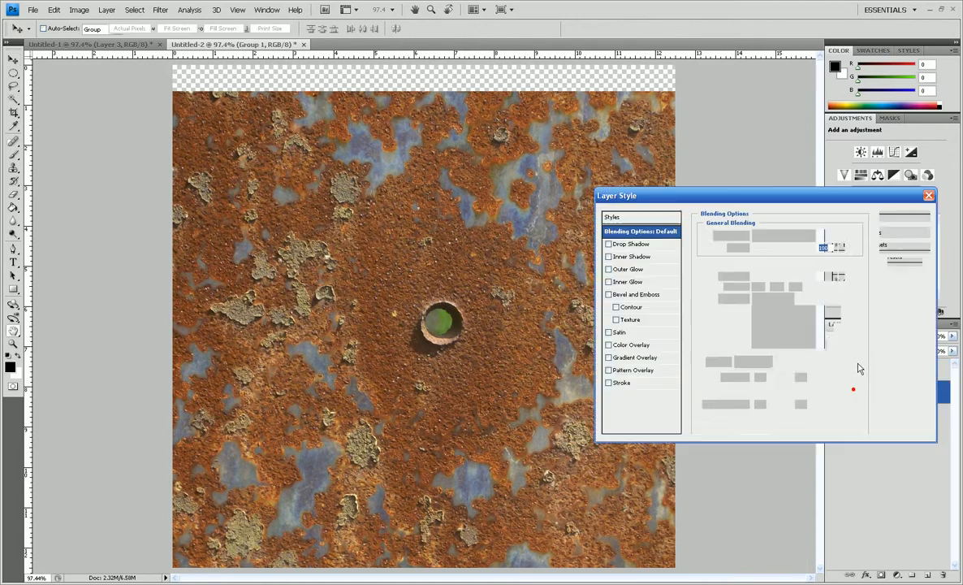
{"action": "left_click", "coordinate": [908, 232]}
{"action": "left_click_drag", "start_coordinate": [853, 392], "coordinate": [858, 363]}
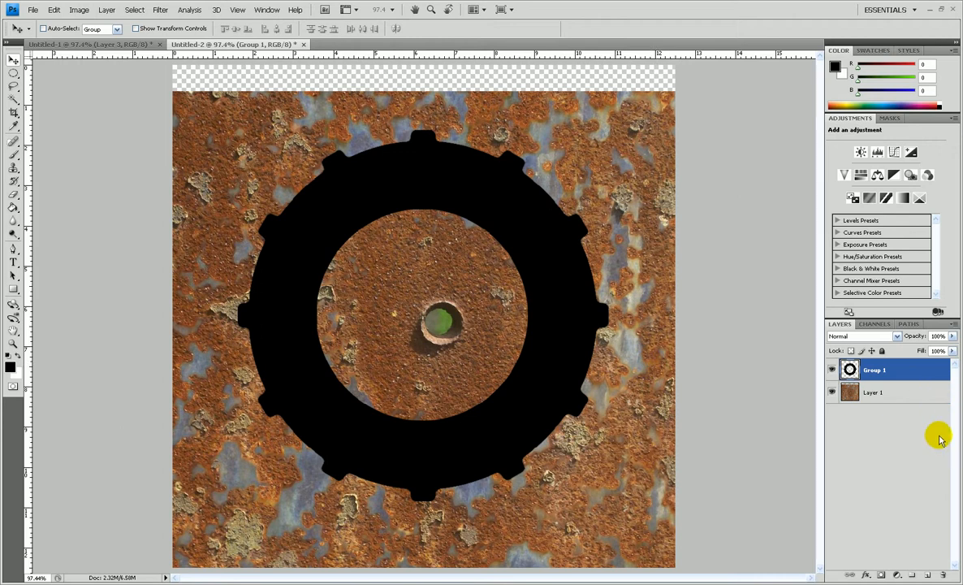
Delete the rust texture outside the gear's outline using an inverted selection of Group 1, and delete the black Group 1 layer
{"action": "left_click", "coordinate": [849, 392]}
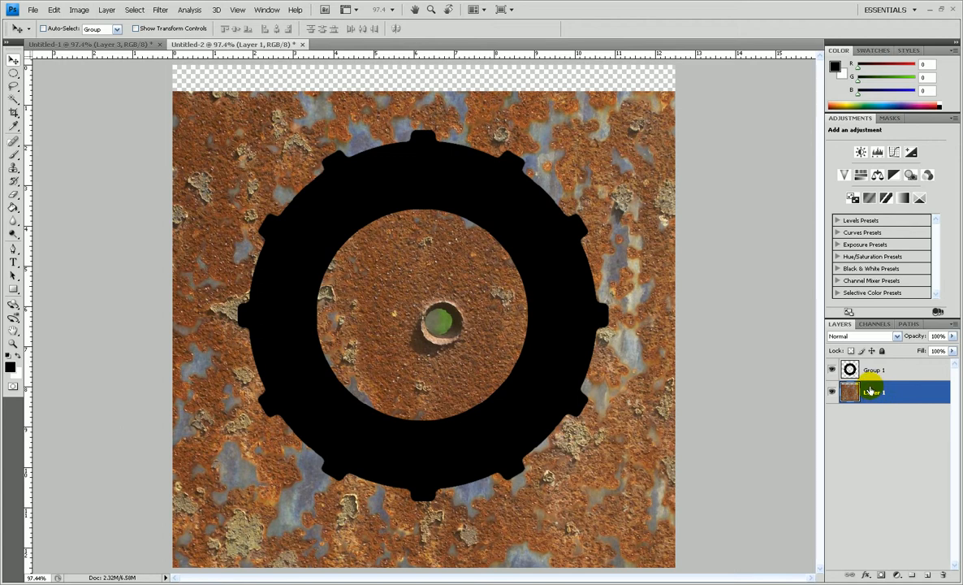
{"action": "left_click", "coordinate": [852, 369]}
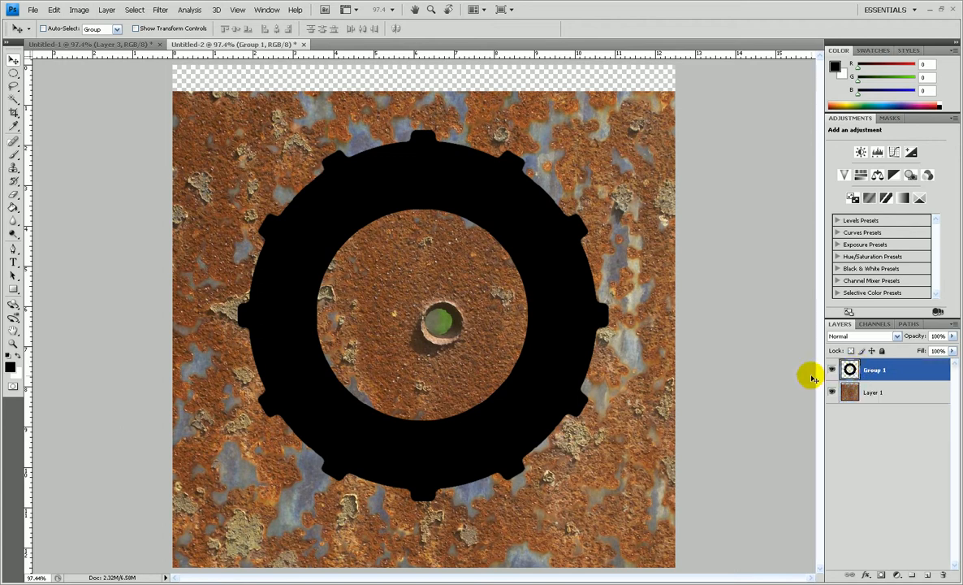
{"action": "left_click", "coordinate": [849, 370], "text": "ctrl"}
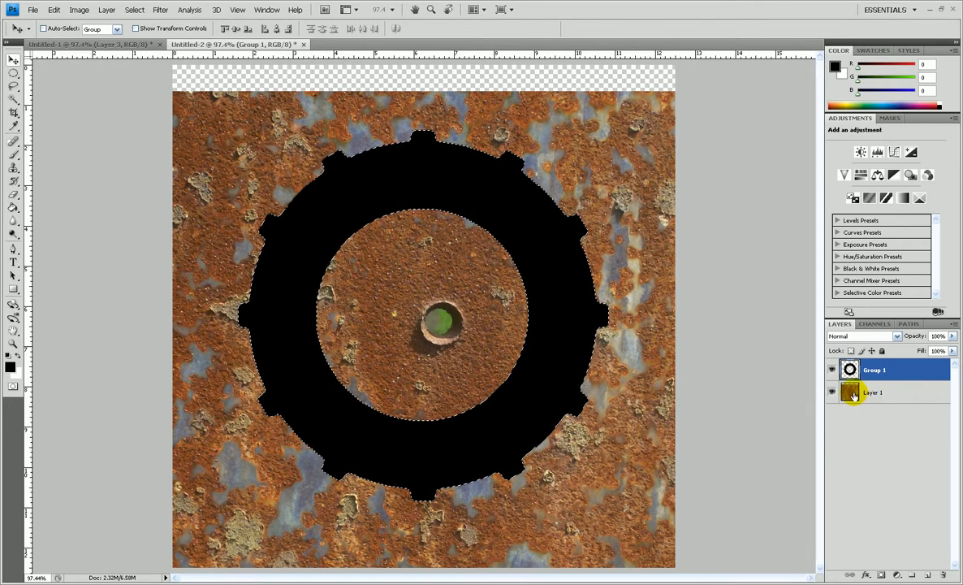
{"action": "left_click", "coordinate": [853, 396]}
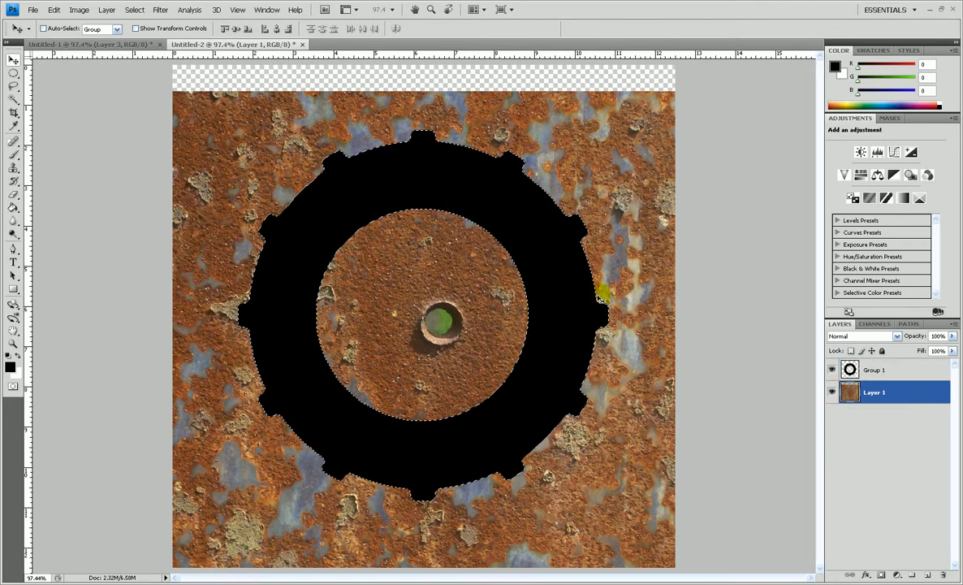
{"action": "left_click", "coordinate": [132, 11]}
{"action": "left_click", "coordinate": [153, 53]}
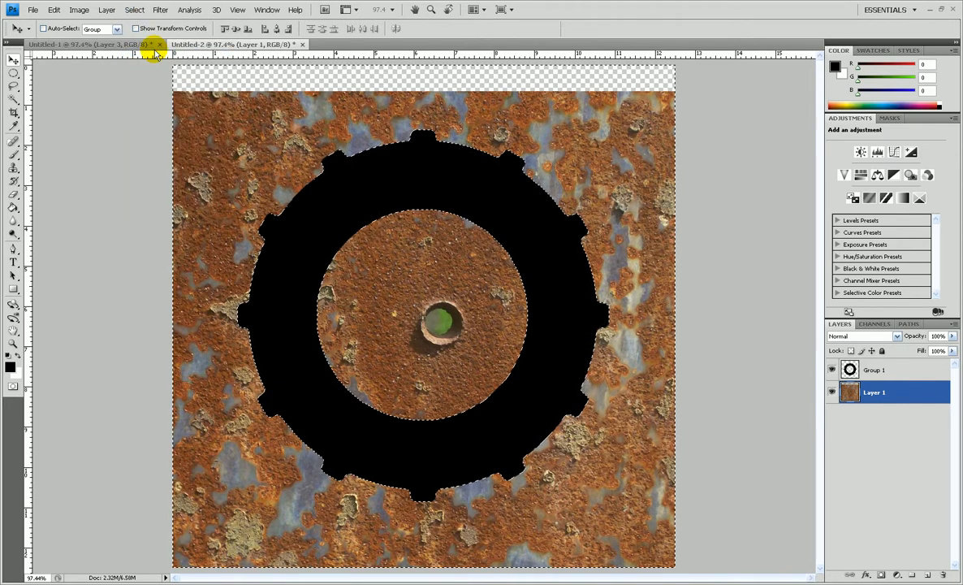
{"action": "key", "text": "Delete"}
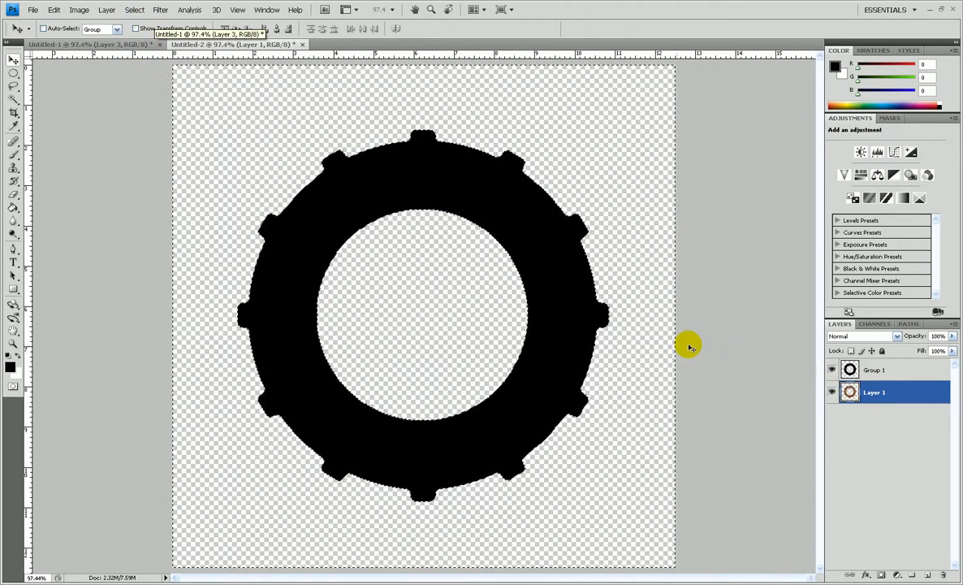
{"action": "key", "text": "ctrl+d"}
{"action": "left_click_drag", "start_coordinate": [855, 392], "coordinate": [943, 574]}
{"action": "left_click", "coordinate": [854, 394]}
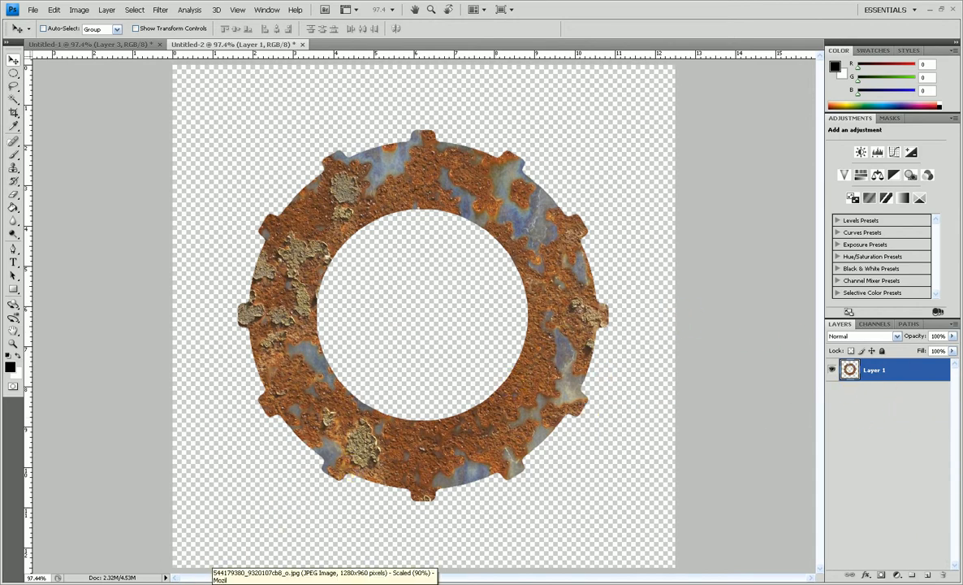
Switch to Firefox, return to the image search results and search large images for "wood"
{"action": "left_click", "coordinate": [211, 584]}
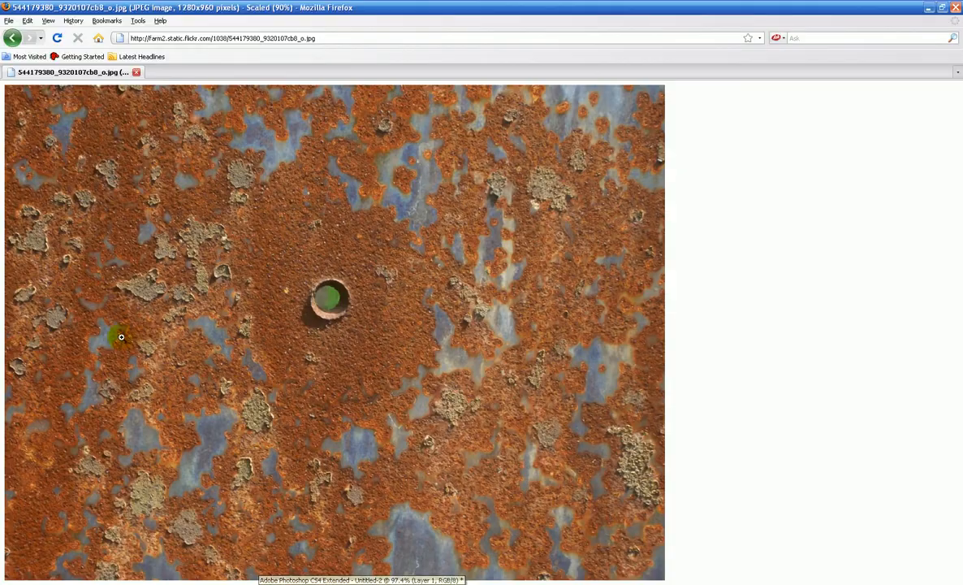
{"action": "left_click", "coordinate": [12, 37]}
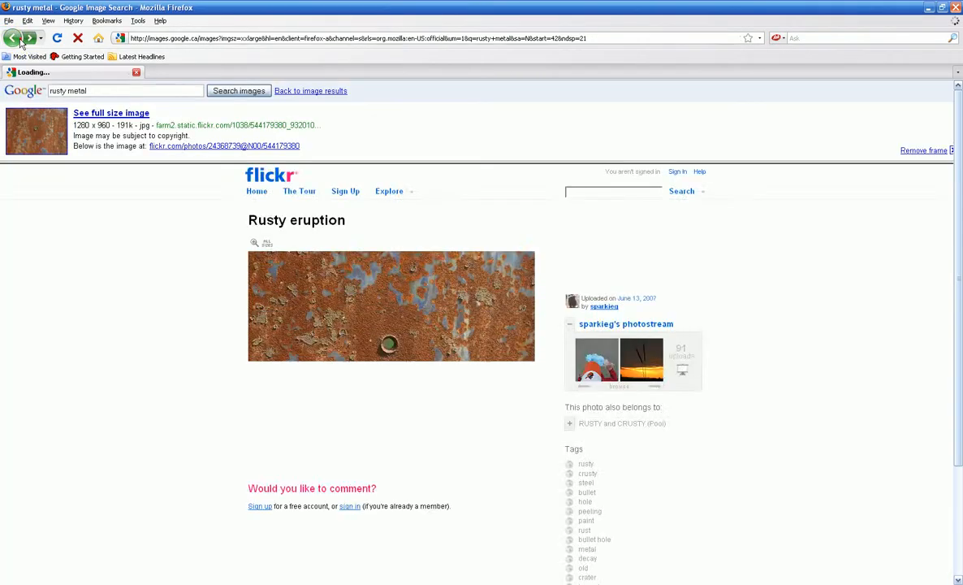
{"action": "left_click", "coordinate": [24, 41]}
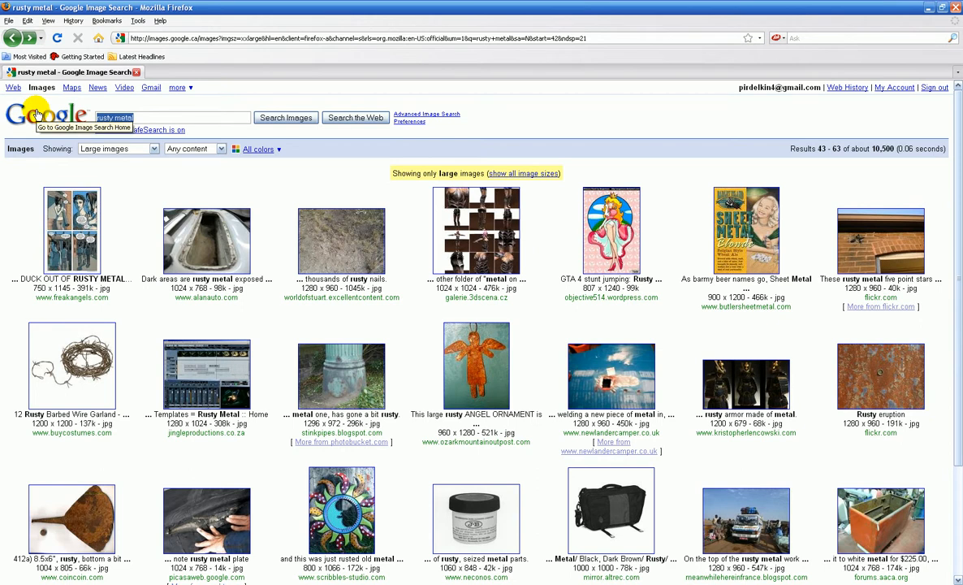
{"action": "type", "text": "wood"}
{"action": "key", "text": "Return"}
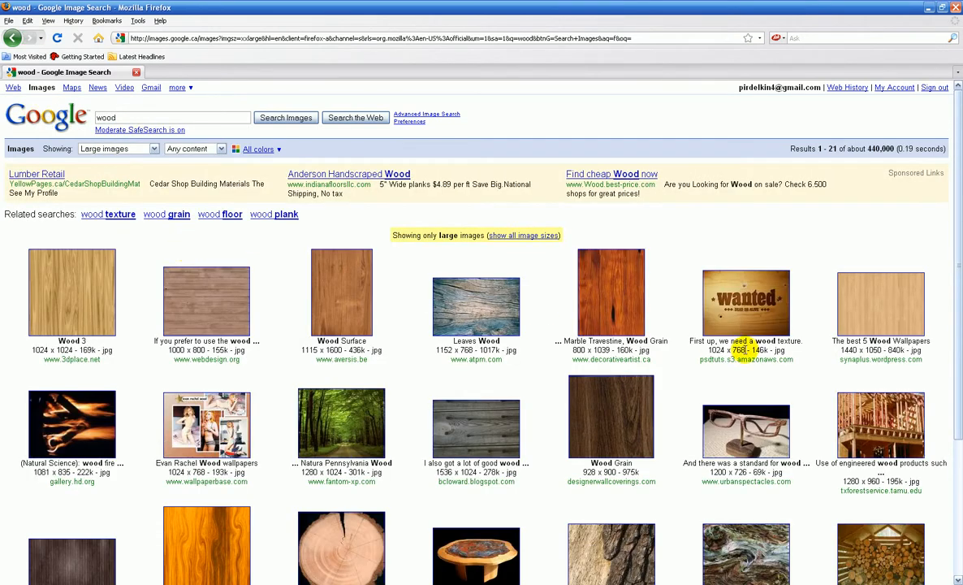
Bring the full-size "The best 5 Wood Wallpapers" image into the Photoshop gear document and place its layer beneath the rusty gear
{"action": "left_click", "coordinate": [821, 292]}
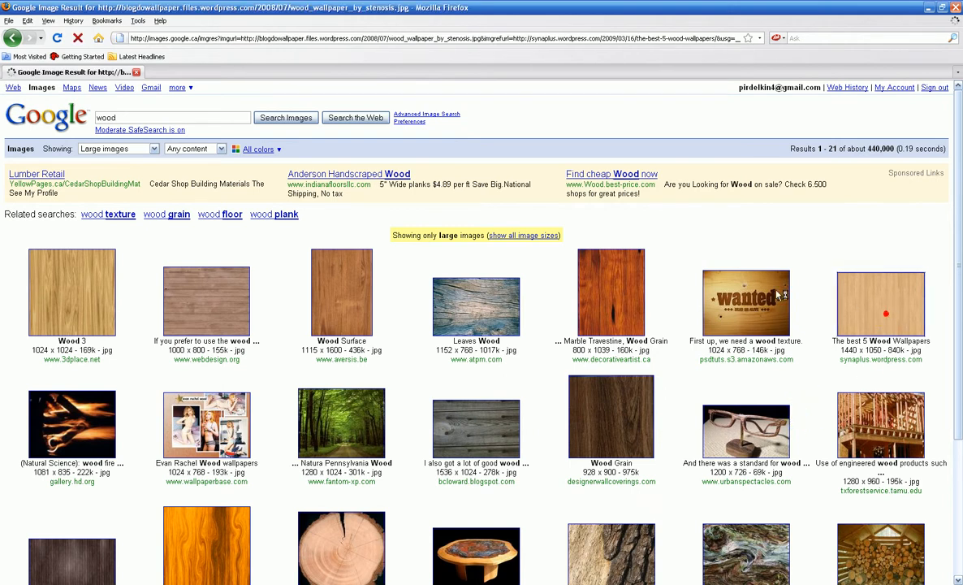
{"action": "left_click", "coordinate": [47, 129]}
{"action": "left_click_drag", "start_coordinate": [162, 124], "coordinate": [417, 305]}
{"action": "left_click_drag", "start_coordinate": [904, 368], "coordinate": [858, 422]}
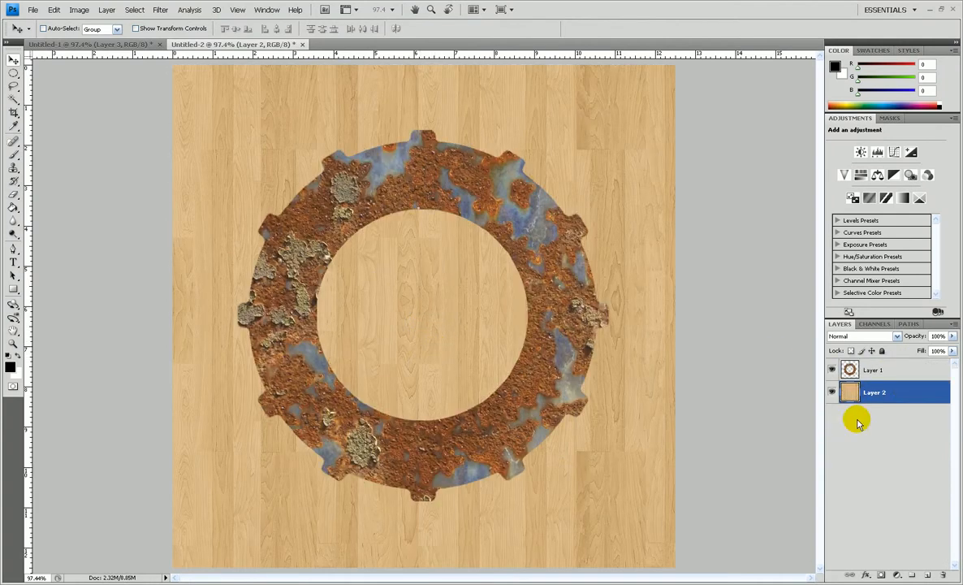
Open the blending options of the rusty gear's Layer 1 and add a Drop Shadow
{"action": "right_click", "coordinate": [849, 370]}
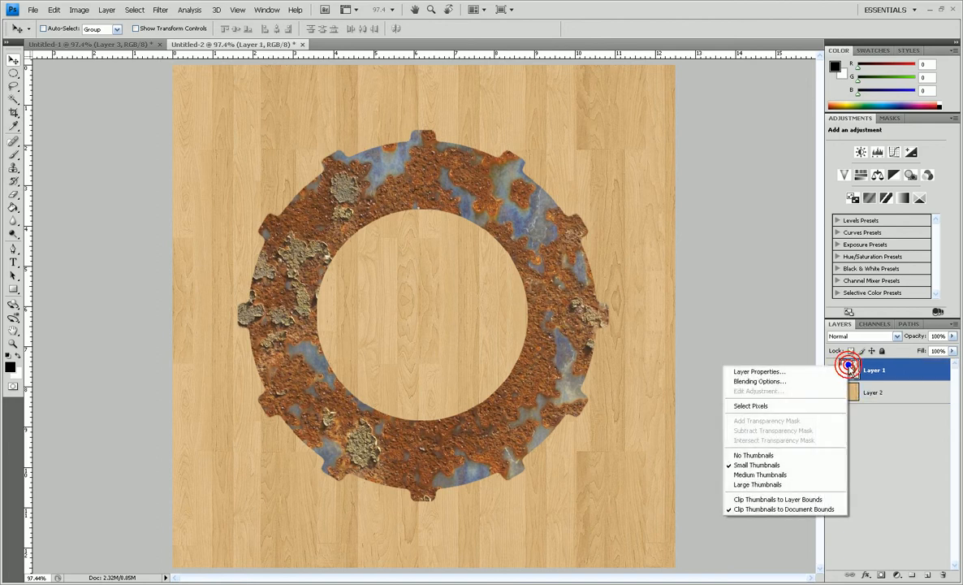
{"action": "left_click", "coordinate": [780, 377]}
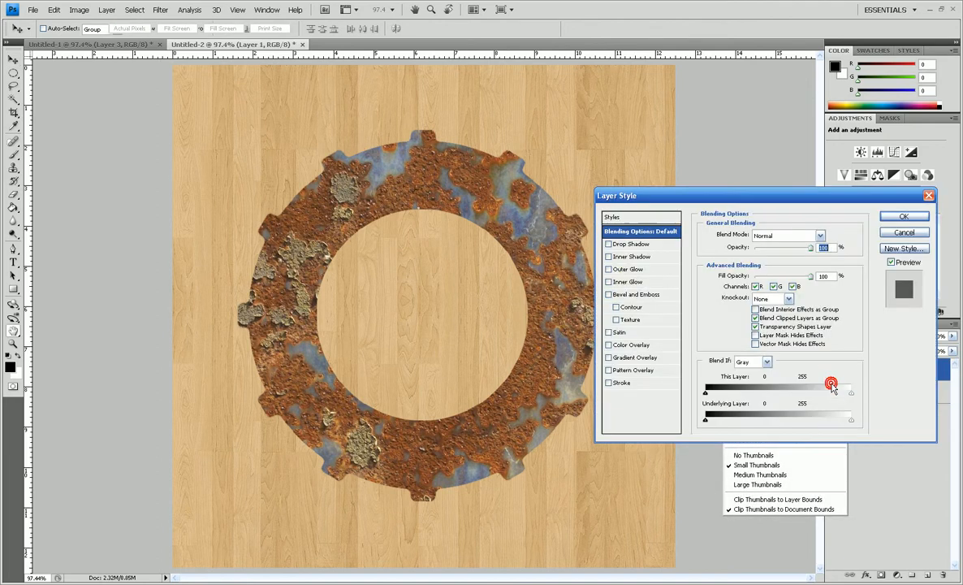
{"action": "left_click", "coordinate": [628, 244]}
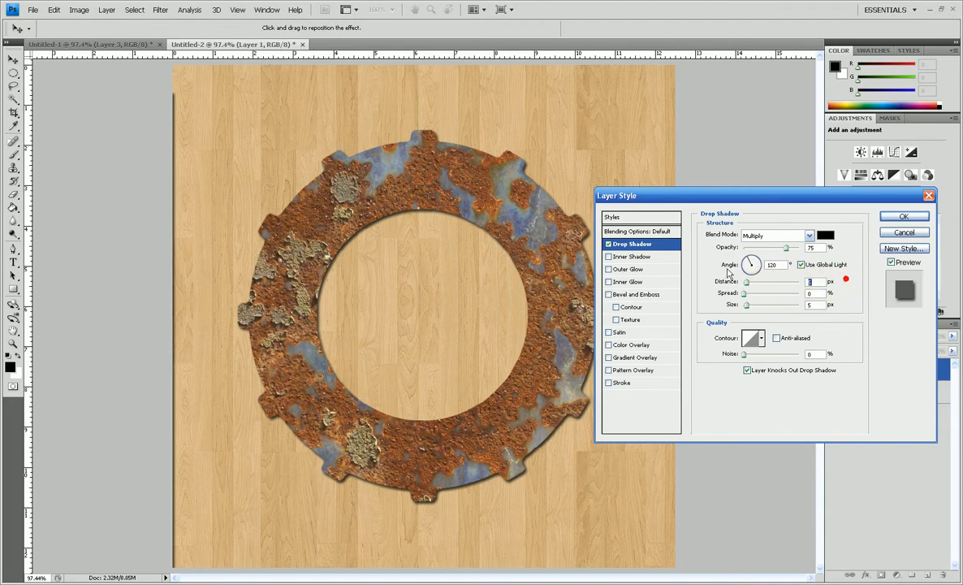
Add a Bevel and Emboss effect to the gear with 1000% depth and a slightly increased size
{"action": "left_click", "coordinate": [609, 294]}
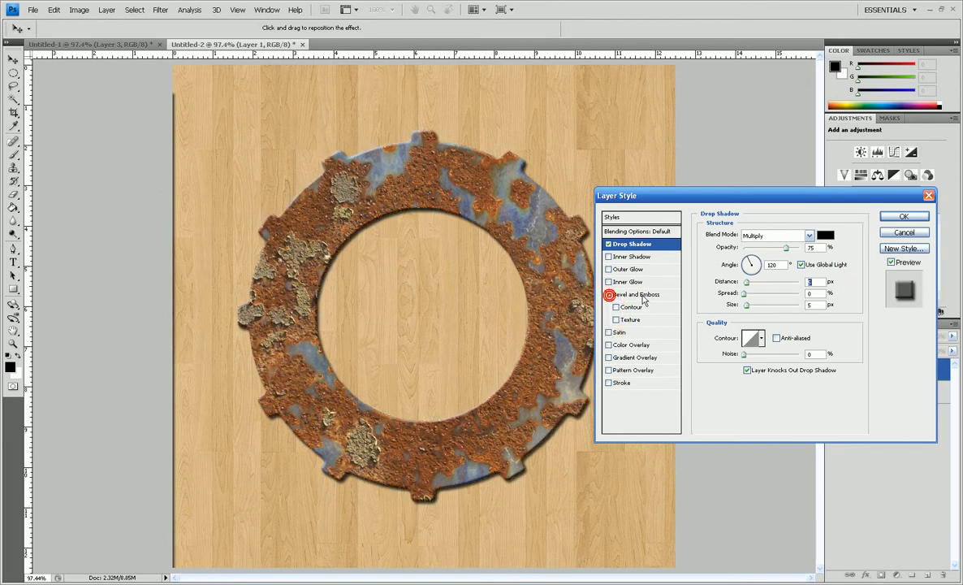
{"action": "left_click", "coordinate": [641, 298]}
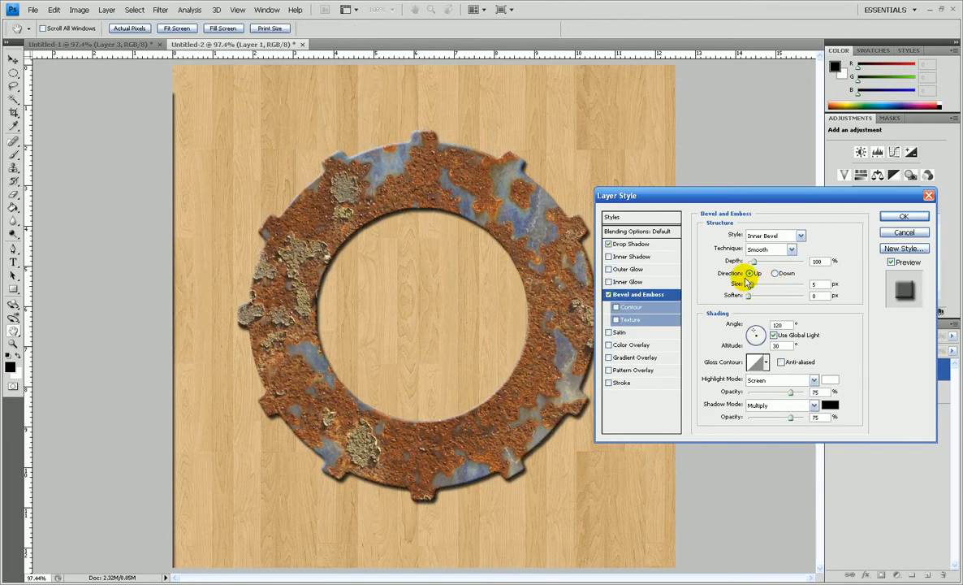
{"action": "left_click_drag", "start_coordinate": [753, 261], "coordinate": [790, 263]}
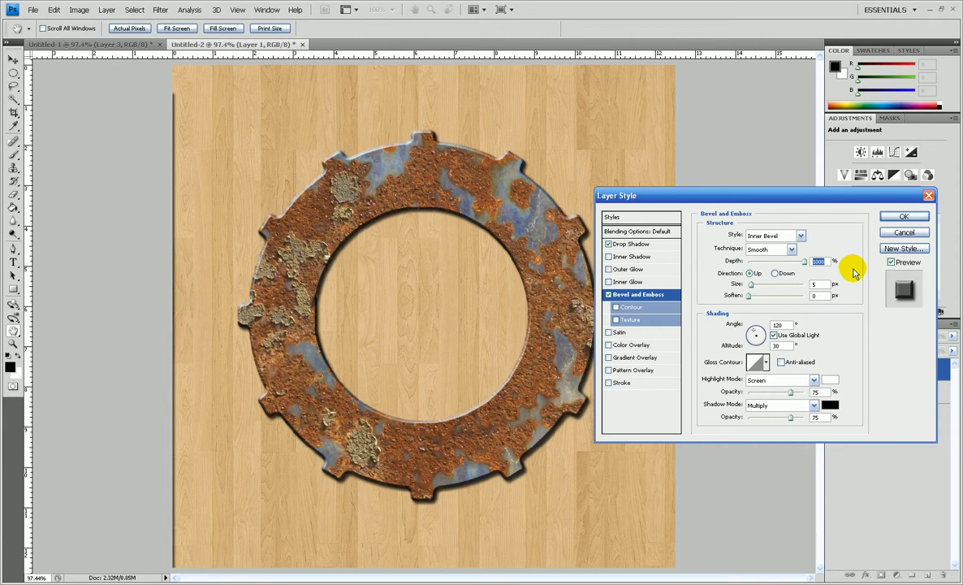
{"action": "left_click_drag", "start_coordinate": [750, 289], "coordinate": [755, 289]}
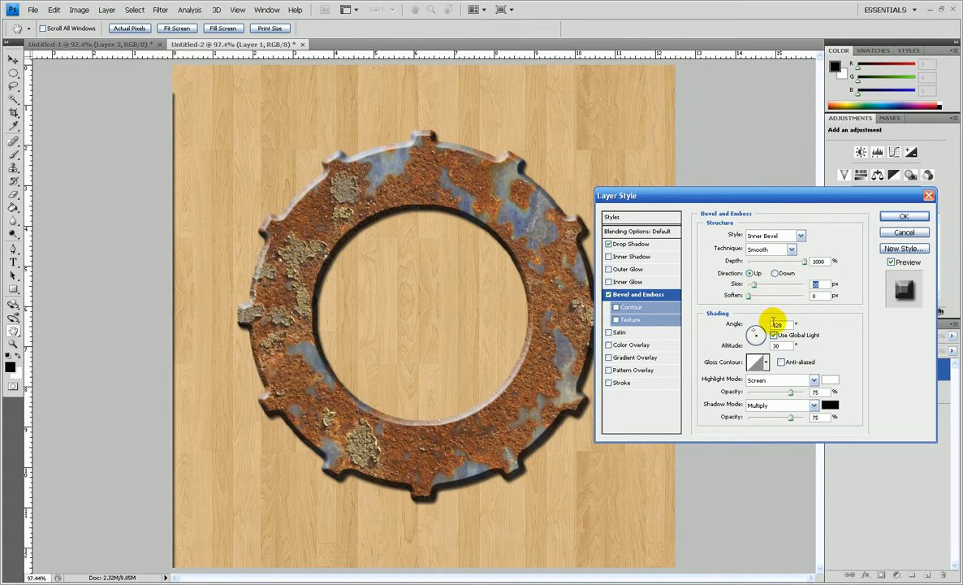
{"action": "mouse_move", "coordinate": [748, 302]}
{"action": "left_mouse_down"}
{"action": "mouse_move", "coordinate": [820, 302]}
{"action": "mouse_move", "coordinate": [750, 299]}
{"action": "mouse_move", "coordinate": [754, 288]}
{"action": "left_mouse_up"}
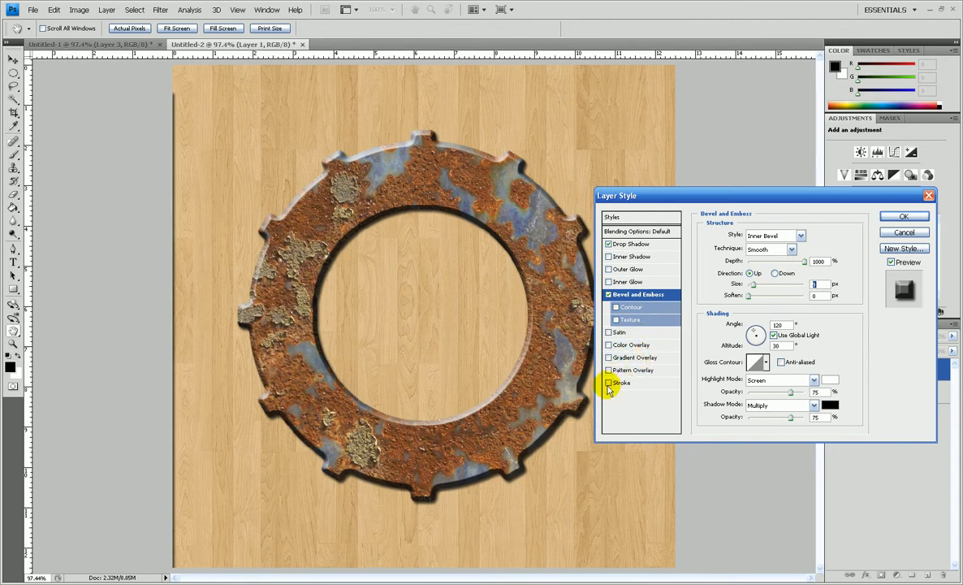
Apply the gear's layer style and shift the wood texture on Layer 2 slightly to the left beneath the gear
{"action": "left_click", "coordinate": [904, 216]}
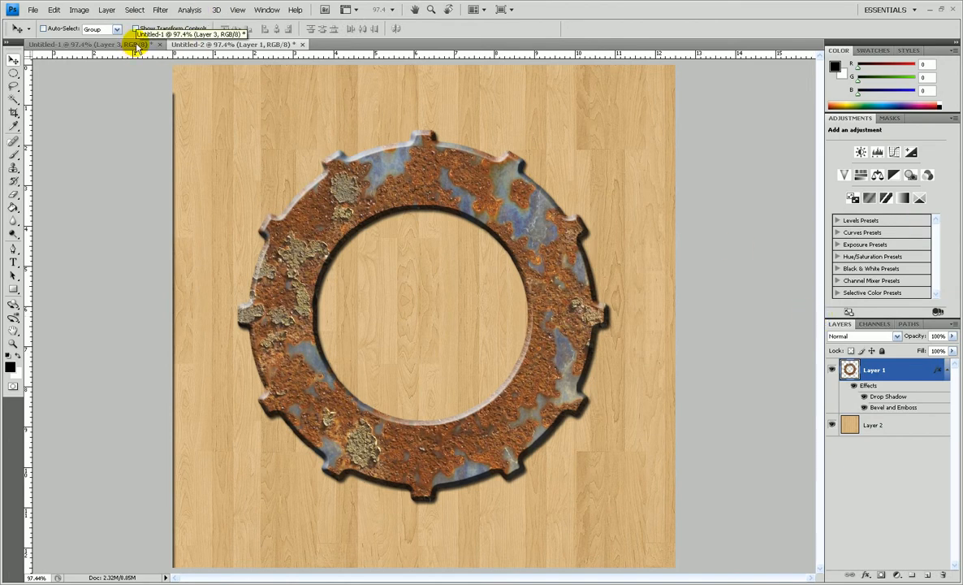
{"action": "left_click", "coordinate": [845, 427]}
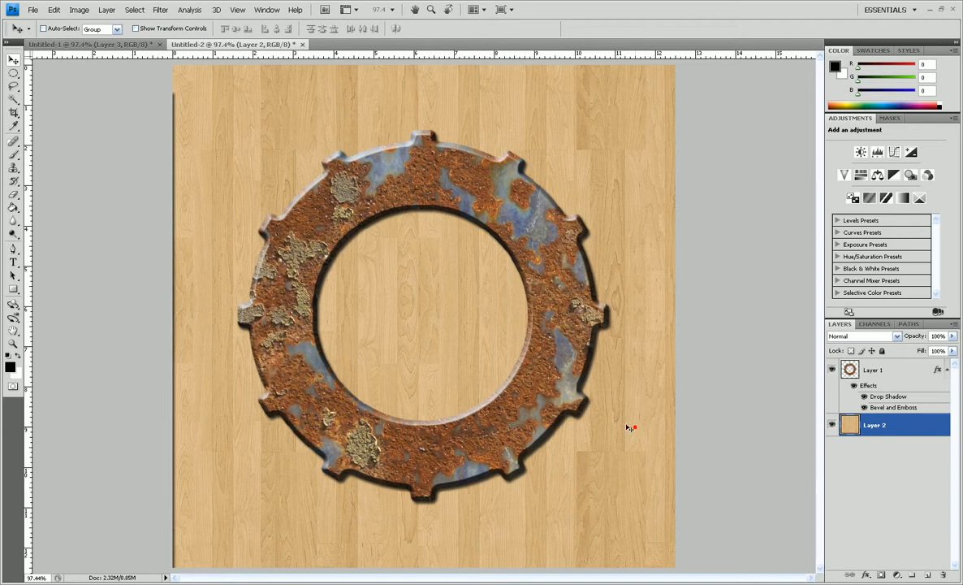
{"action": "mouse_move", "coordinate": [598, 430]}
{"action": "left_mouse_down"}
{"action": "mouse_move", "coordinate": [572, 432]}
{"action": "mouse_move", "coordinate": [580, 432]}
{"action": "left_mouse_up"}
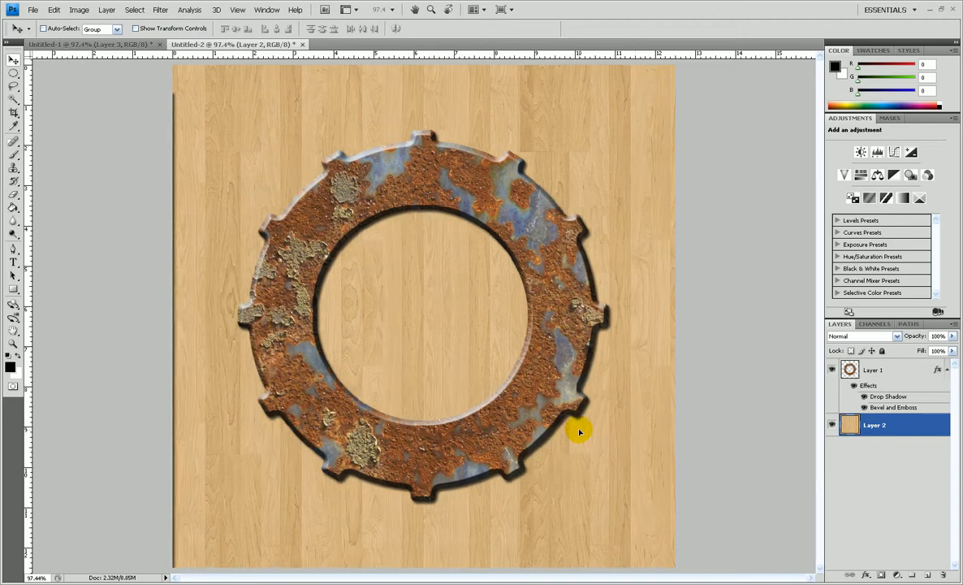
Compare the gear in the Untitled-1 document with the rusty gear in Untitled-2, ending on Untitled-1
{"action": "left_click", "coordinate": [111, 45]}
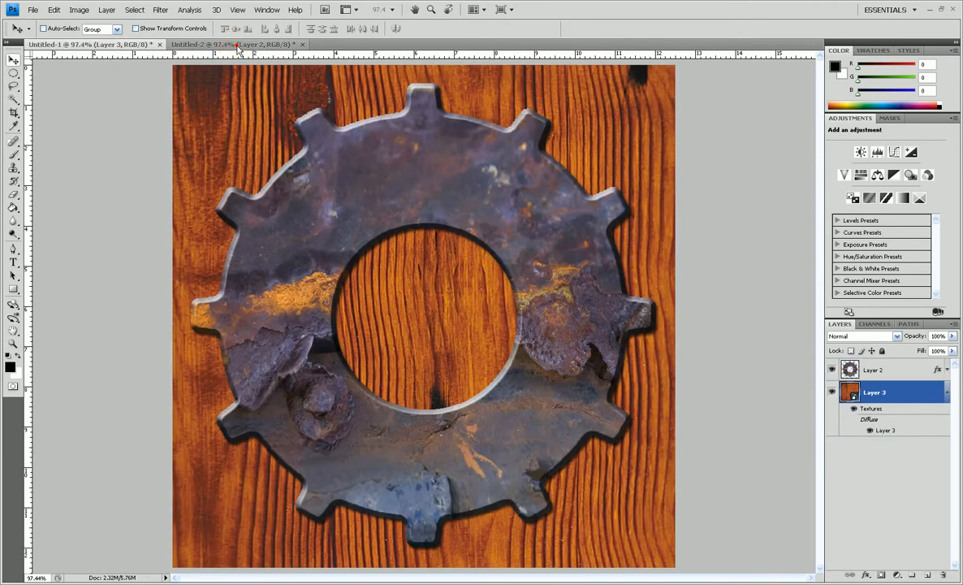
{"action": "left_click", "coordinate": [231, 46]}
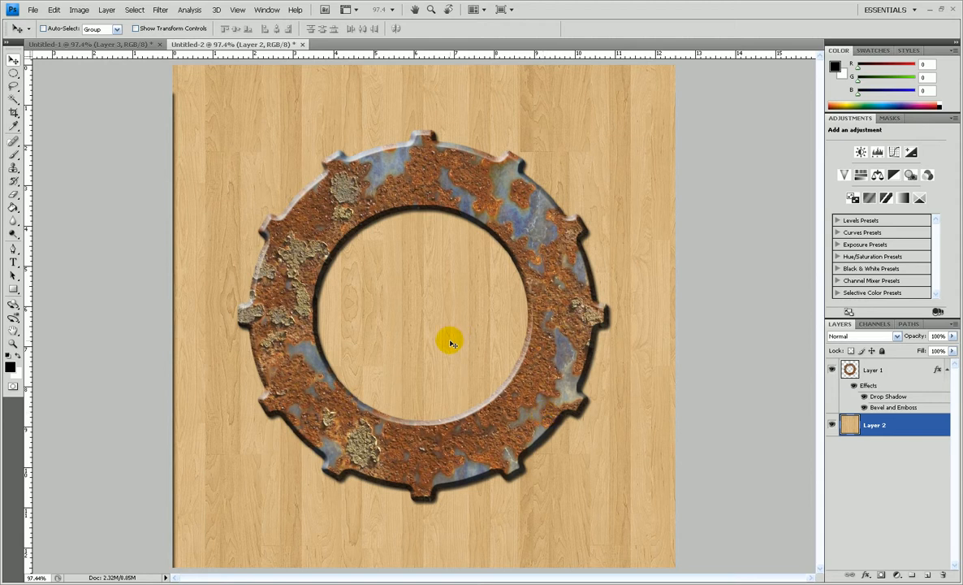
{"action": "left_click", "coordinate": [131, 45]}
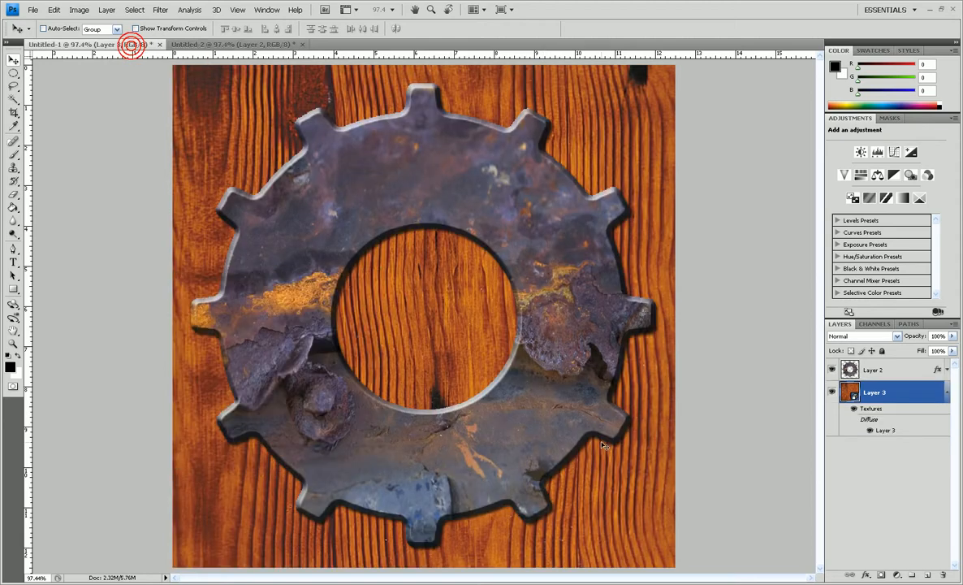